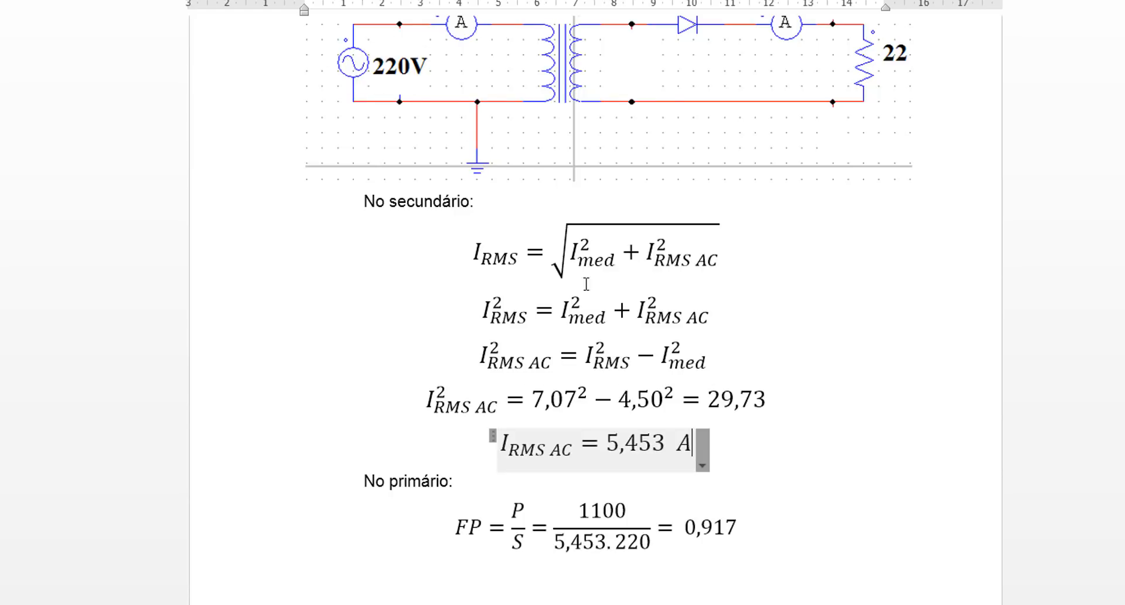
Step: Review the 1:1 transformer circuit, its secondary RMS current derivation and primary power factor, and compare with the earlier power factor calculation
scroll(768, 135, up, 1)
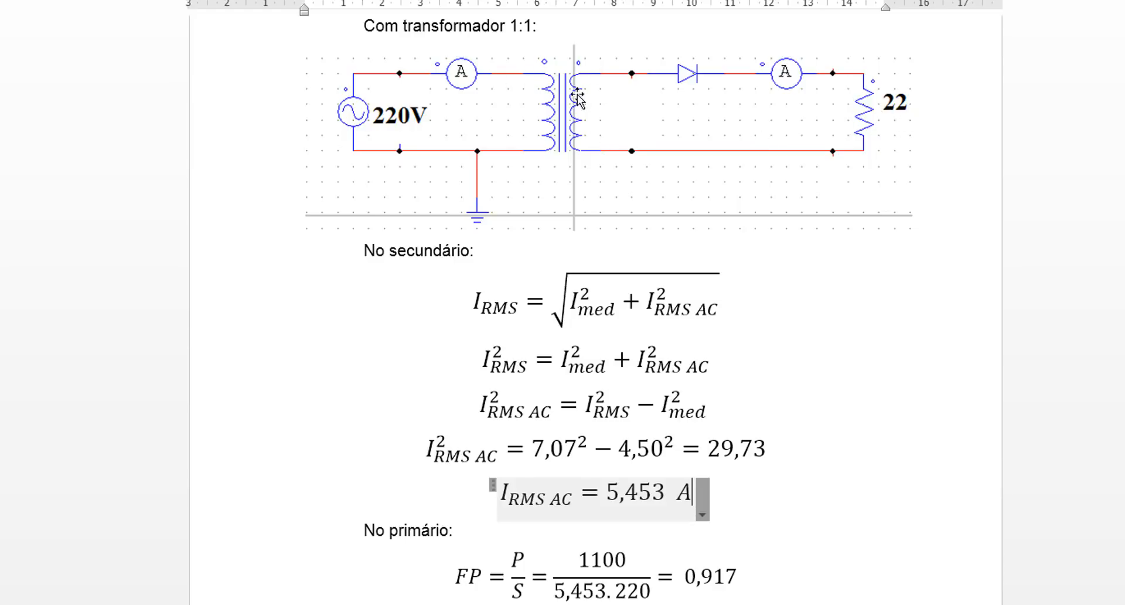
scroll(792, 423, down, 1)
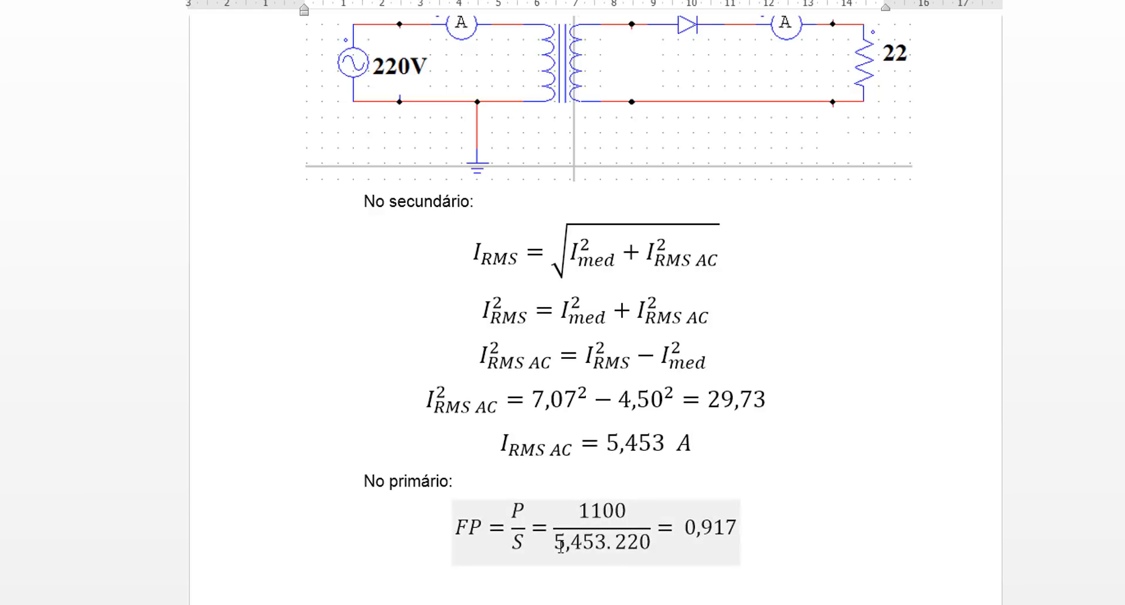
scroll(548, 548, up, 1)
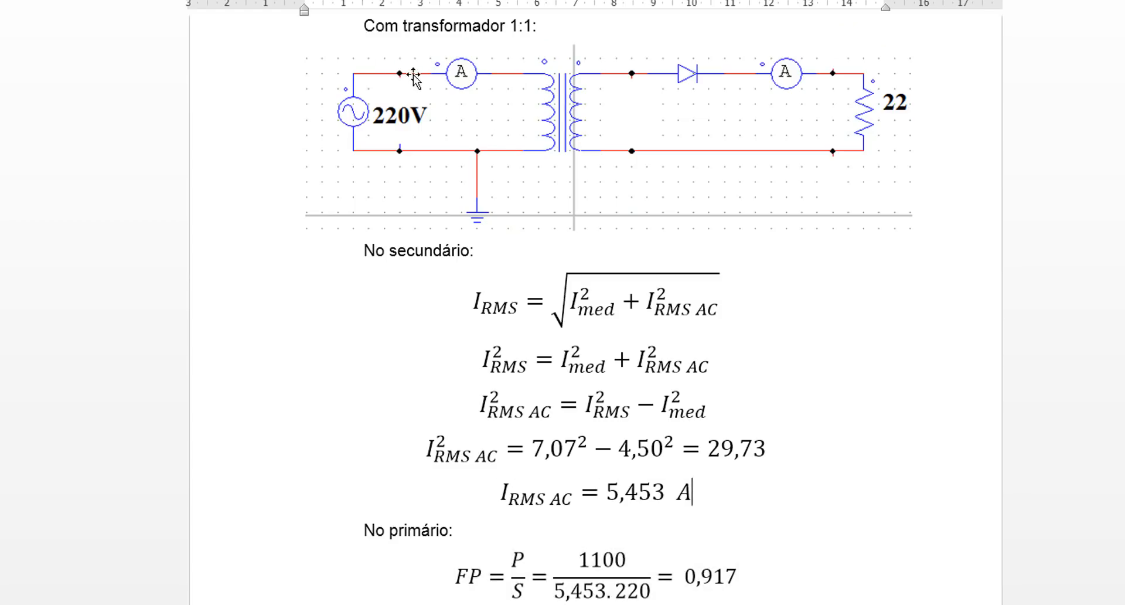
scroll(414, 75, down, 1)
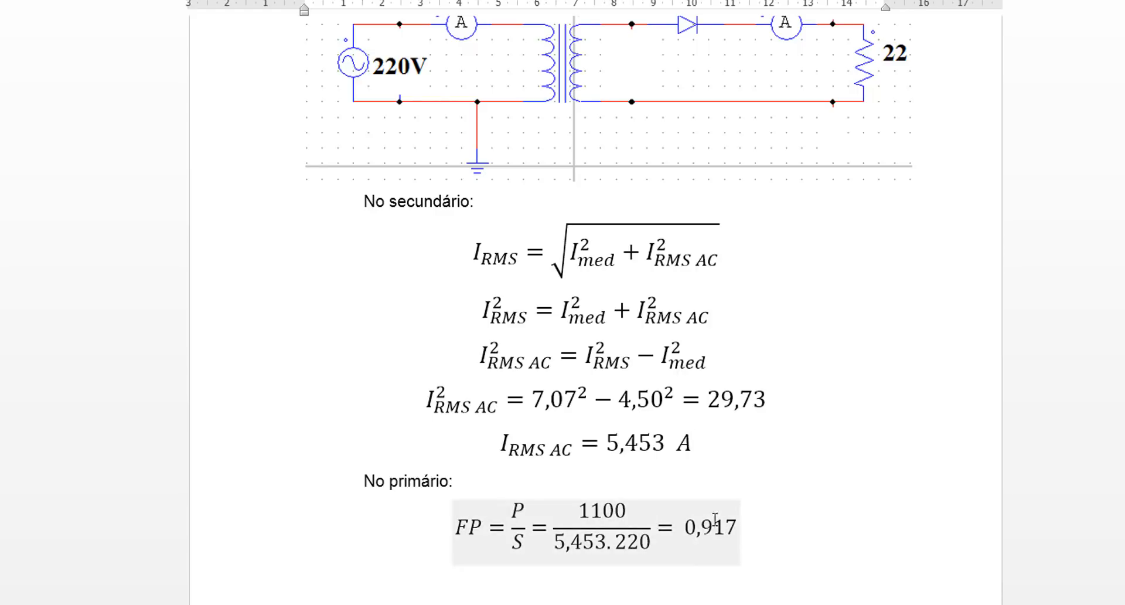
scroll(766, 536, up, 5)
scroll(767, 542, up, 4)
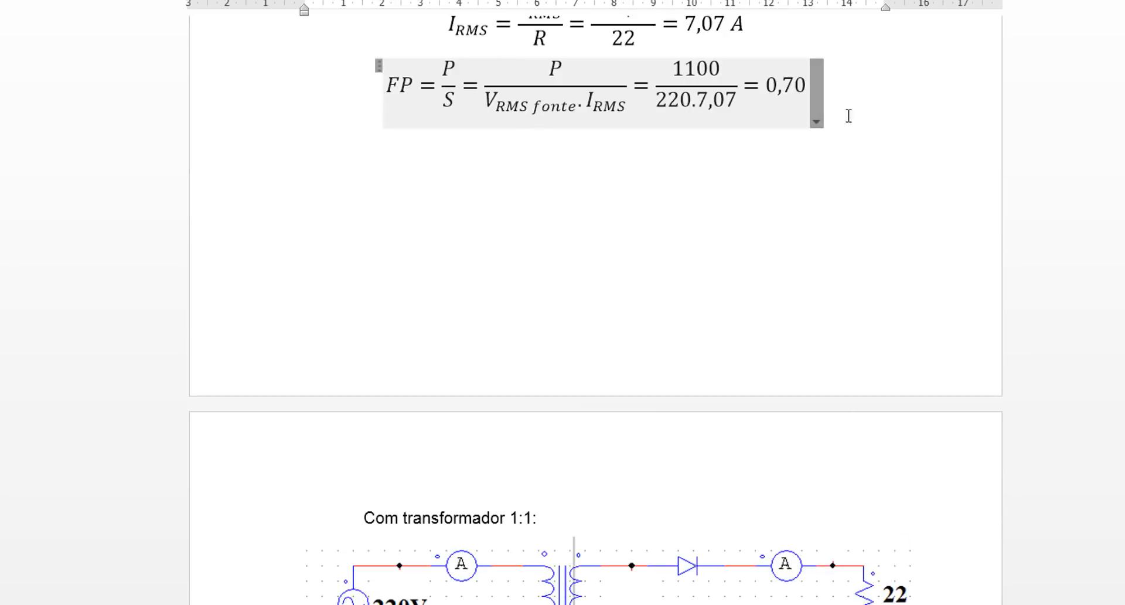
scroll(824, 322, down, 8)
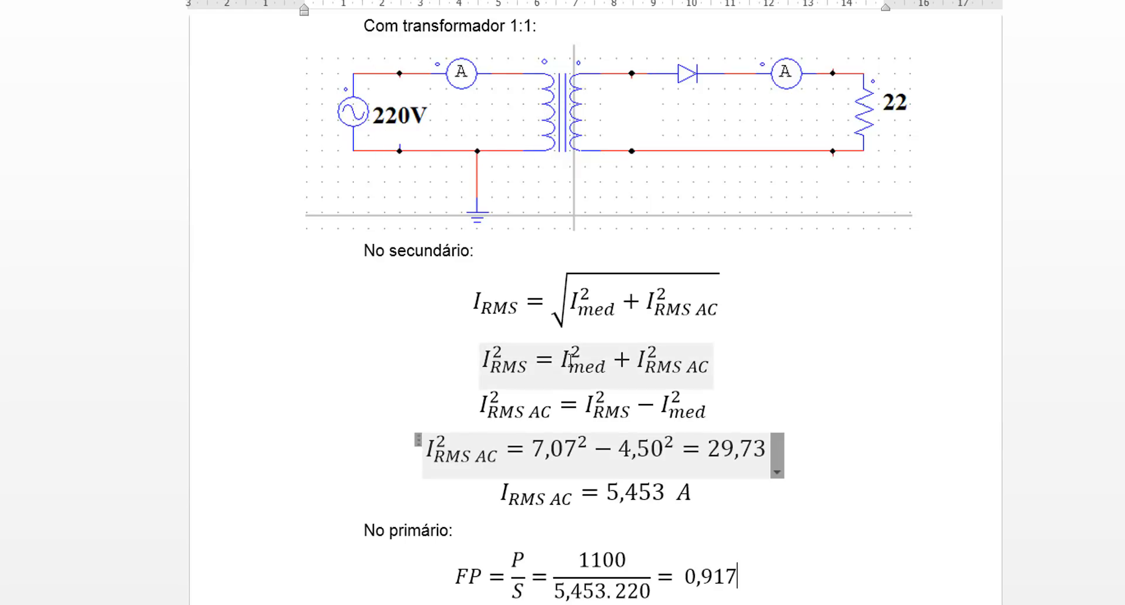
scroll(725, 546, down, 1)
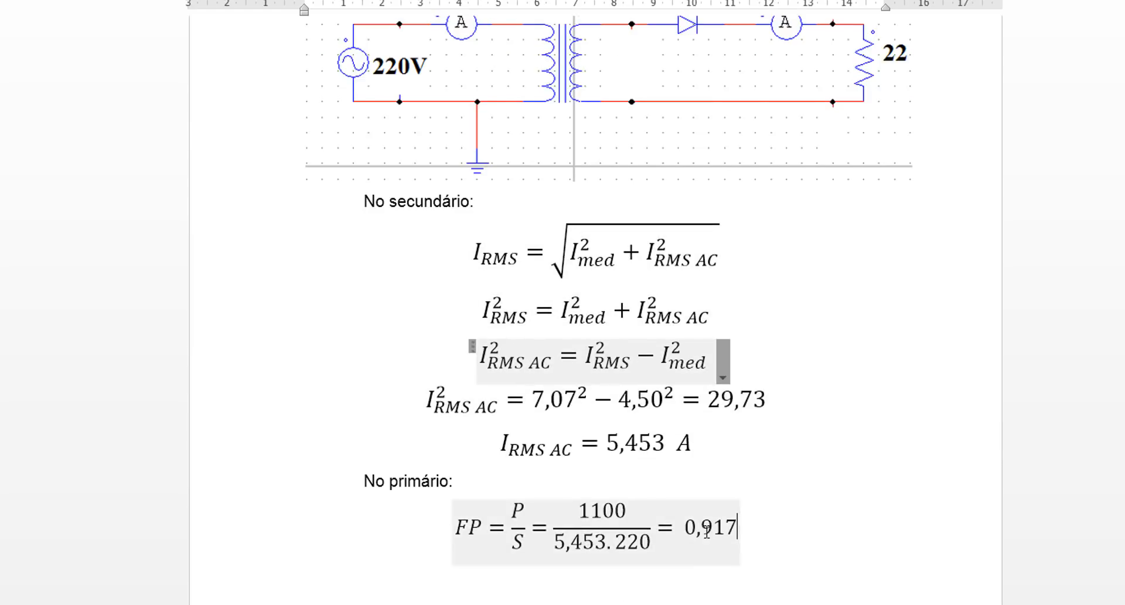
scroll(714, 531, up, 1)
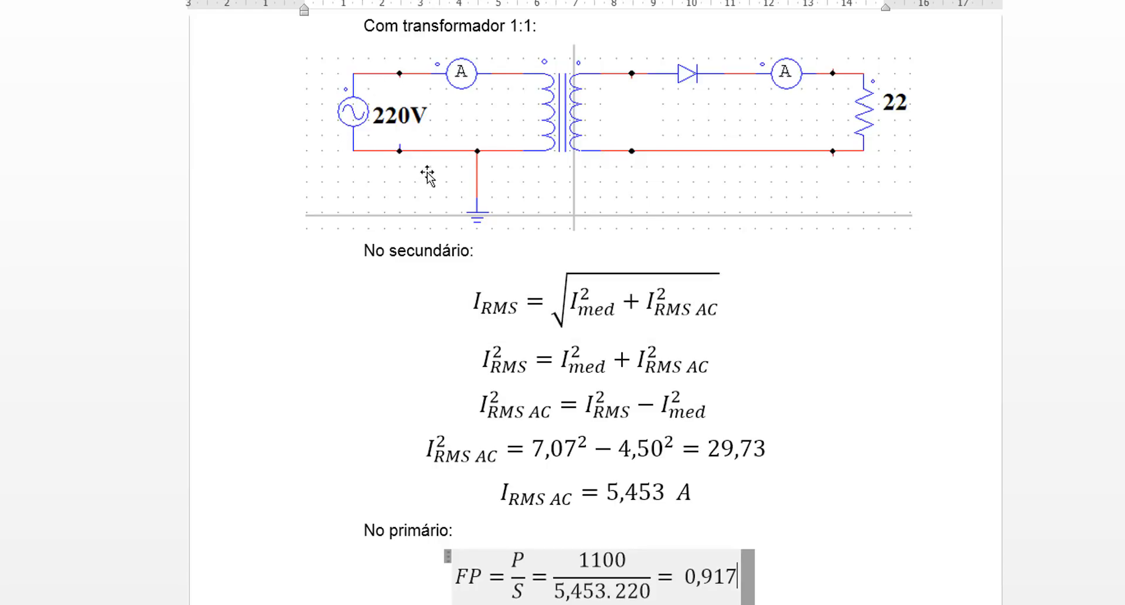
scroll(437, 175, down, 2)
click(1062, 545)
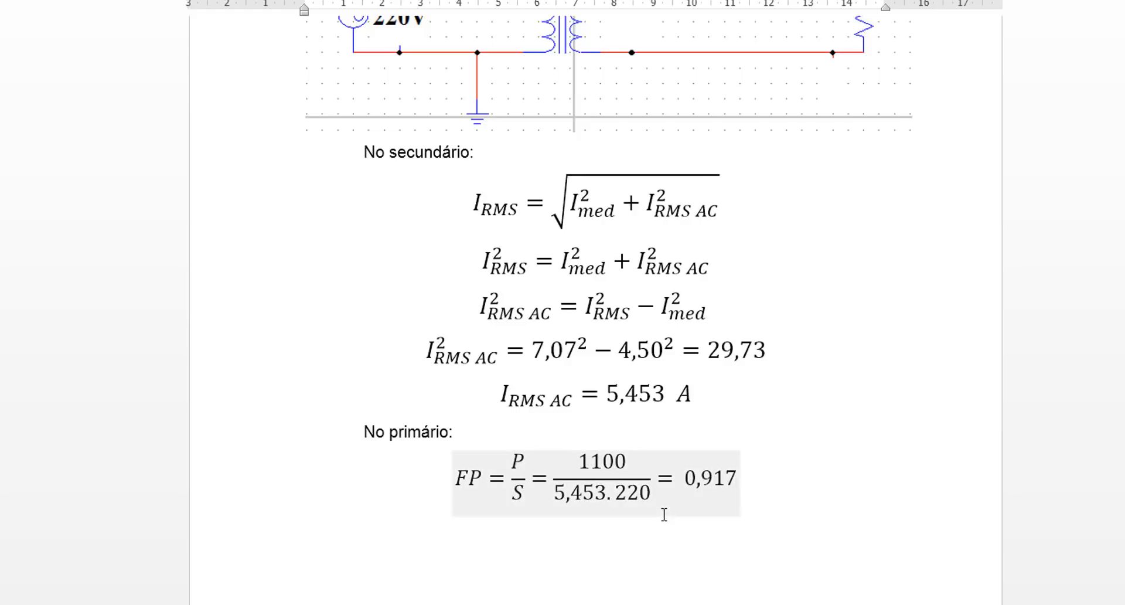
scroll(649, 452, up, 3)
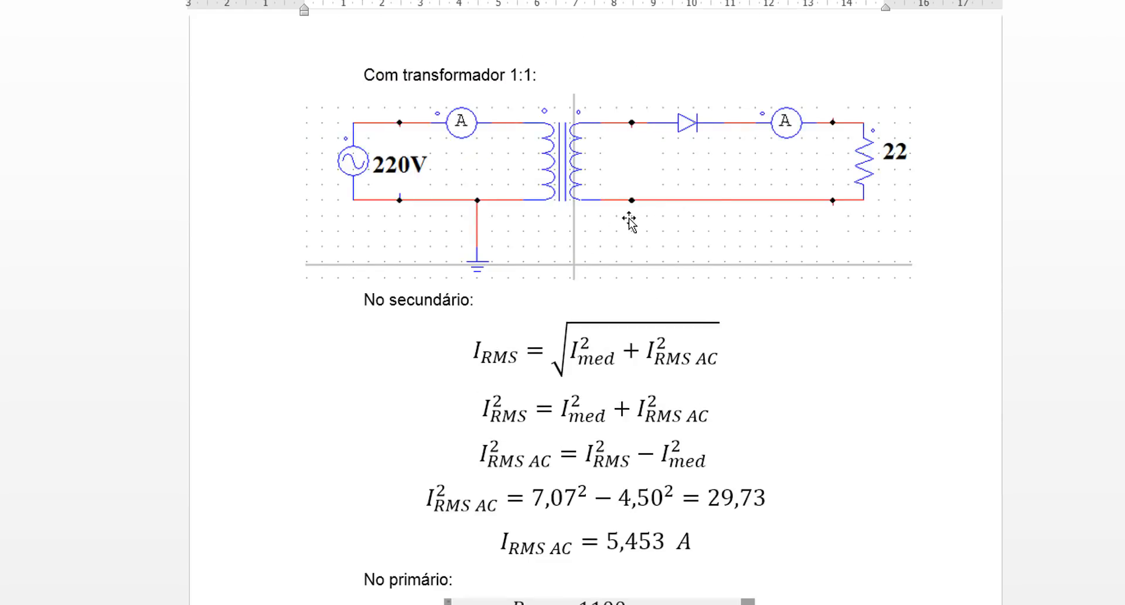
scroll(630, 222, down, 1)
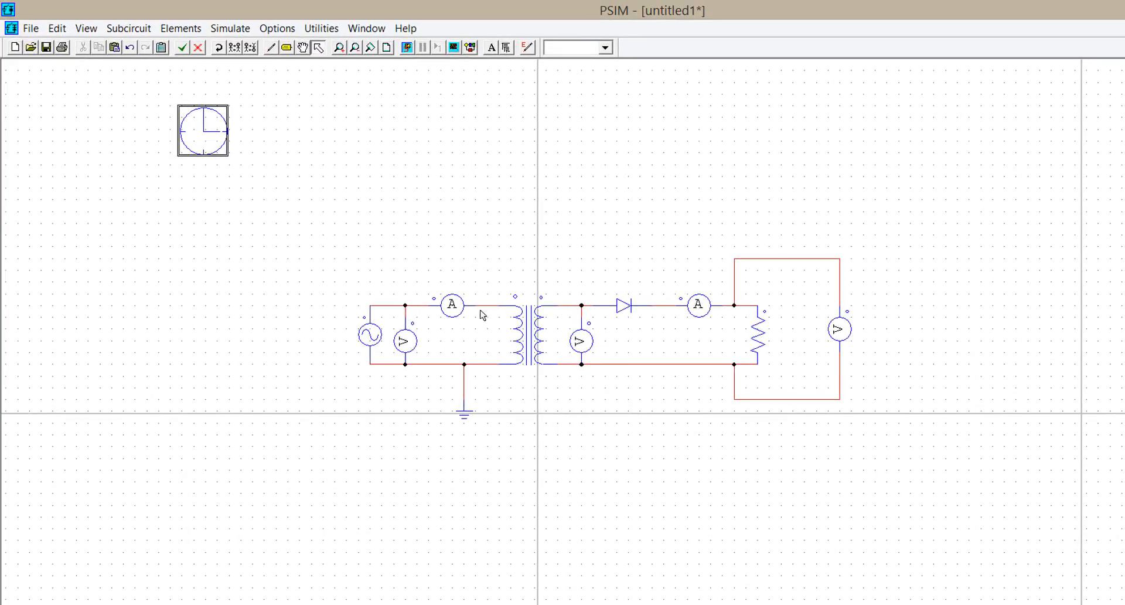
Step: In PSIM, check the sinusoidal source's peak amplitude and frequency, and the load resistor's resistance
double_click(375, 331)
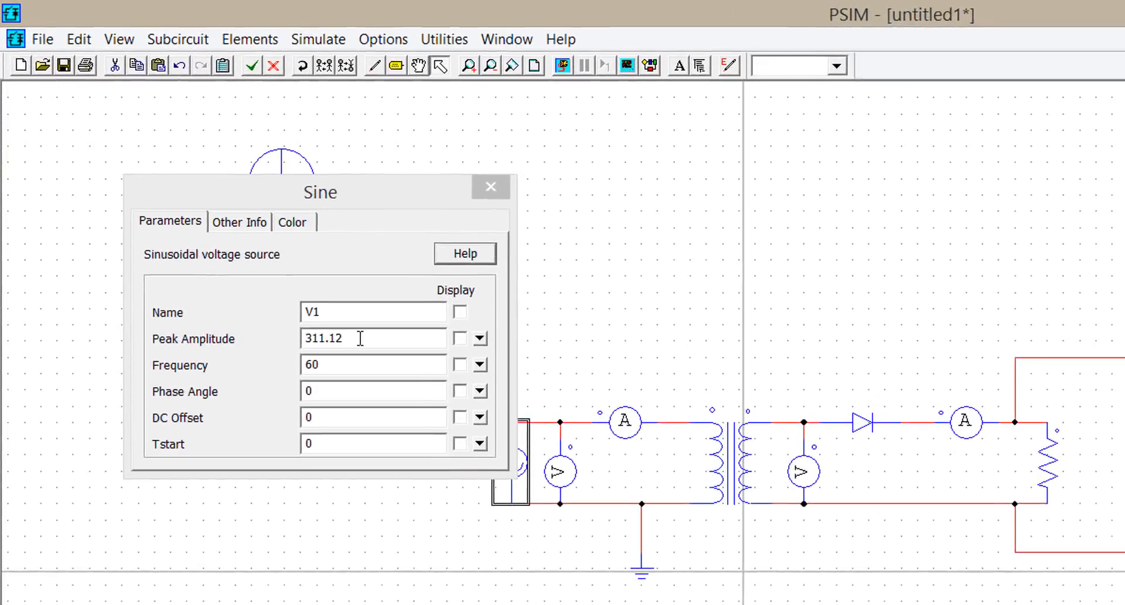
double_click(361, 339)
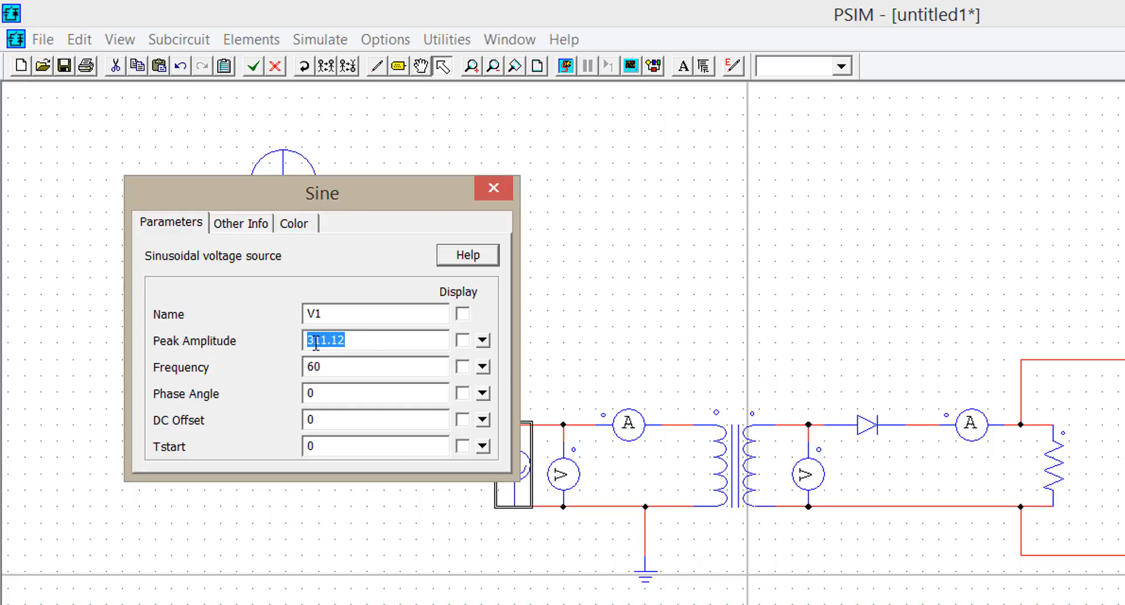
double_click(351, 367)
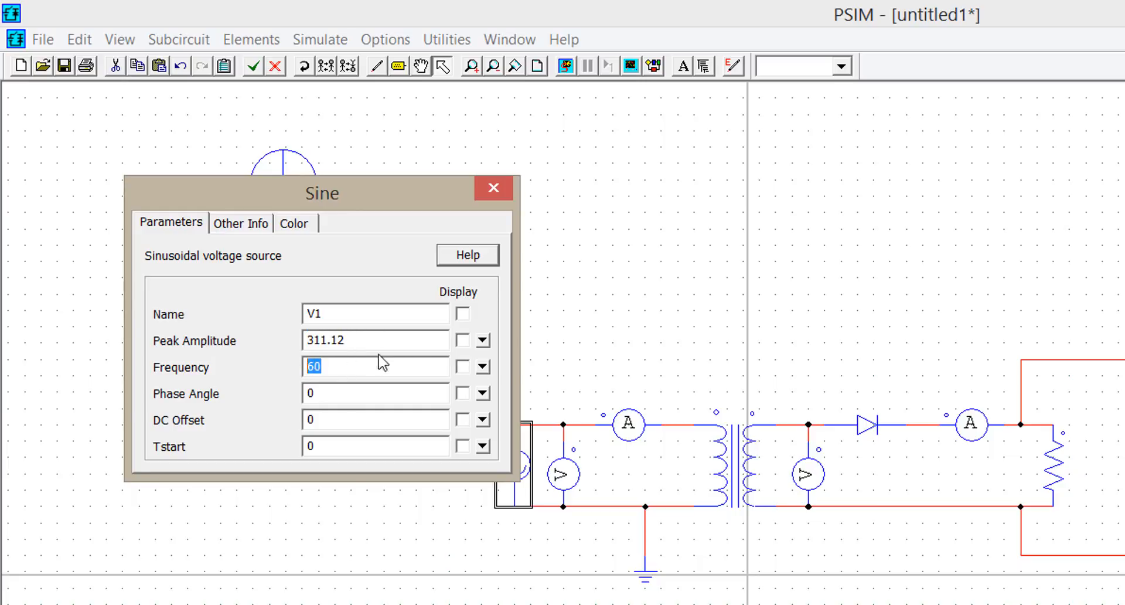
click(501, 189)
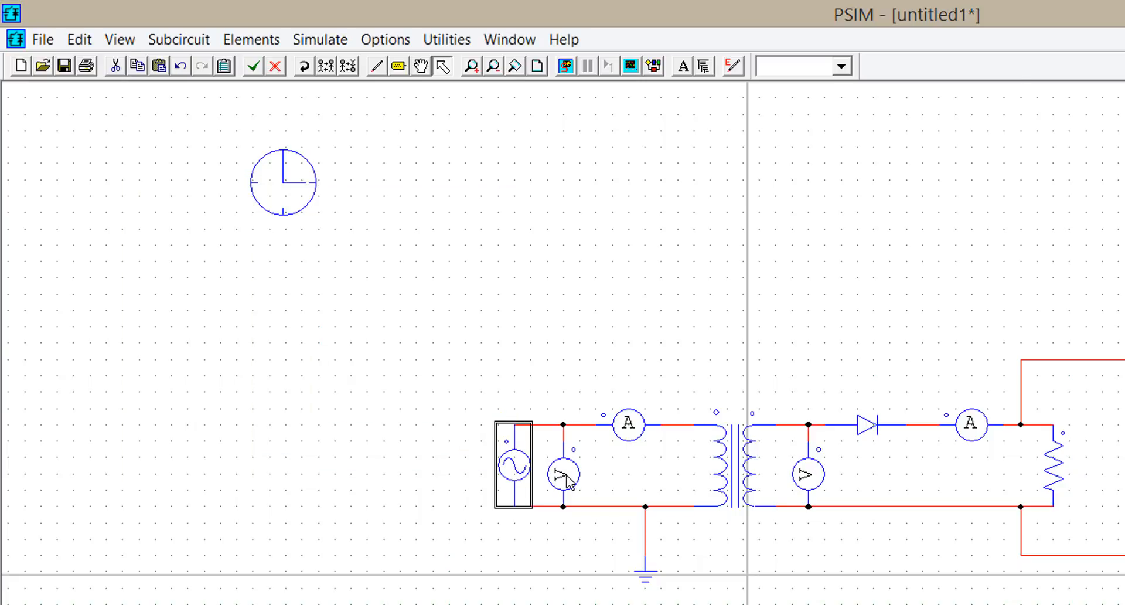
click(590, 308)
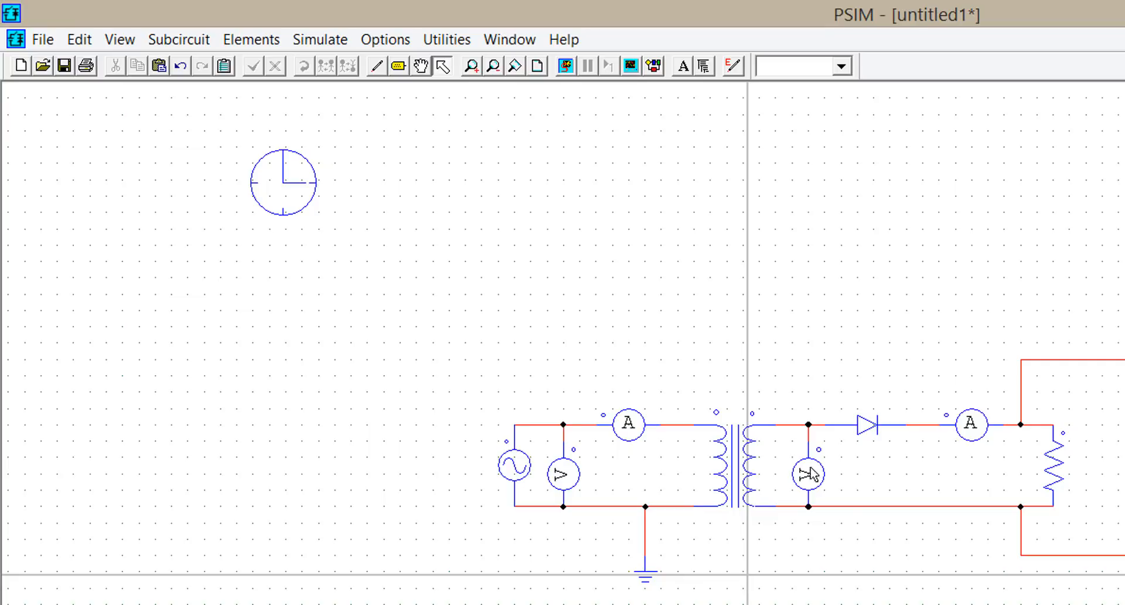
click(1044, 470)
double_click(1044, 471)
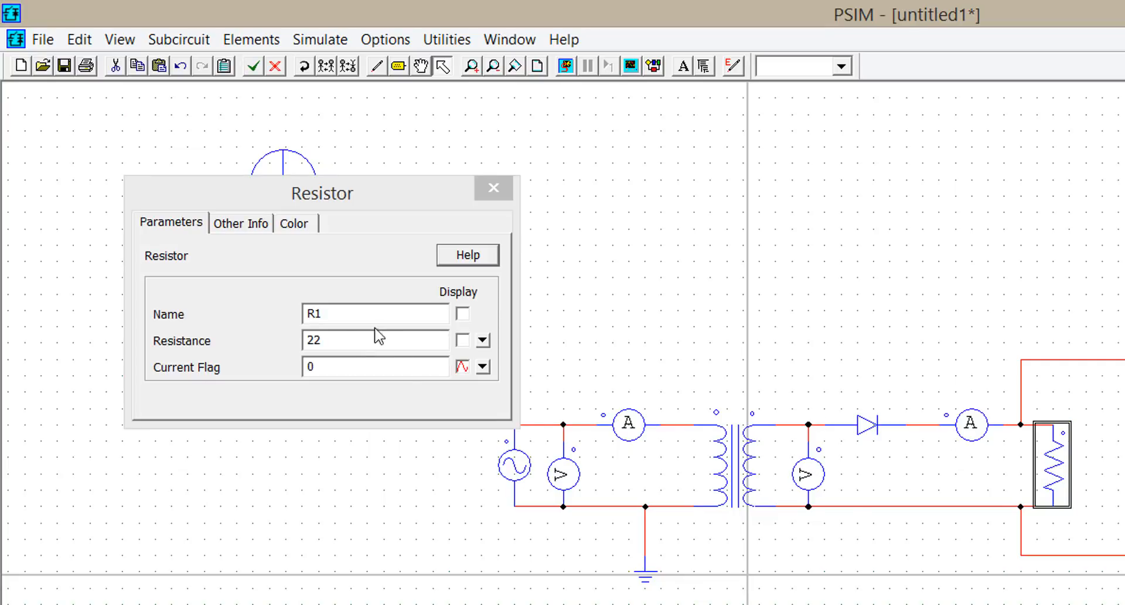
click(496, 189)
Step: Open the single-phase transformer's parameters and check its primary and secondary turns
double_click(722, 472)
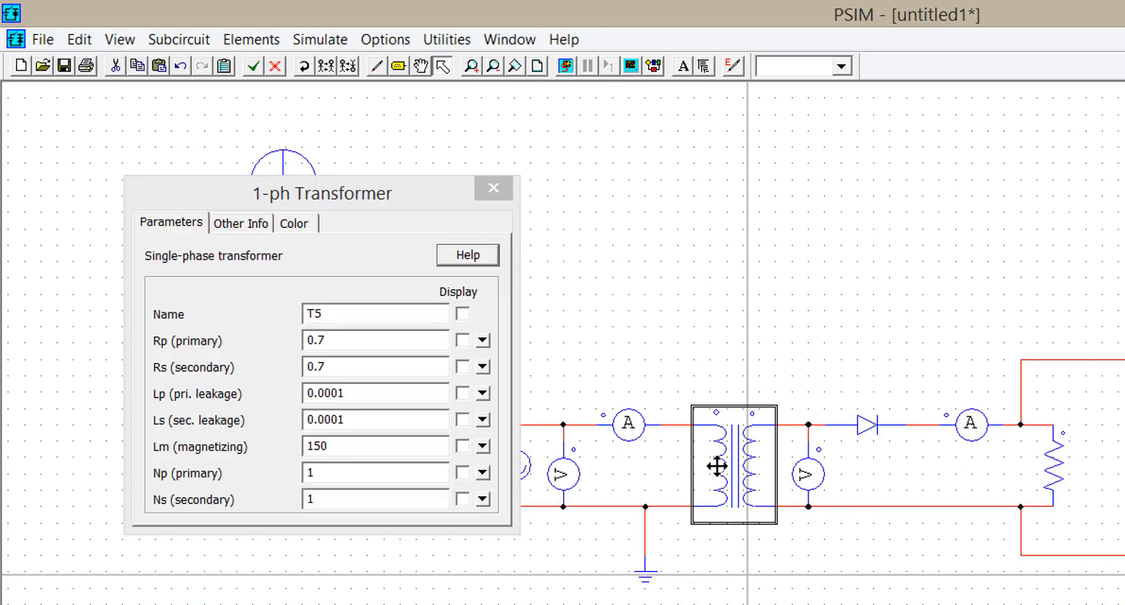
drag(371, 202, 413, 302)
double_click(350, 575)
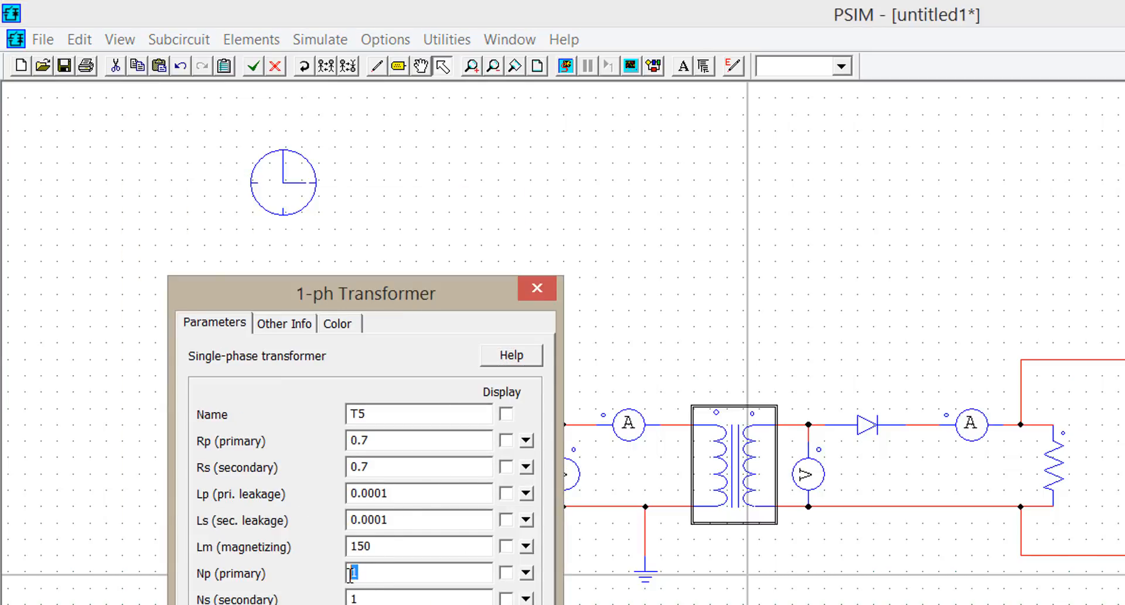
double_click(387, 599)
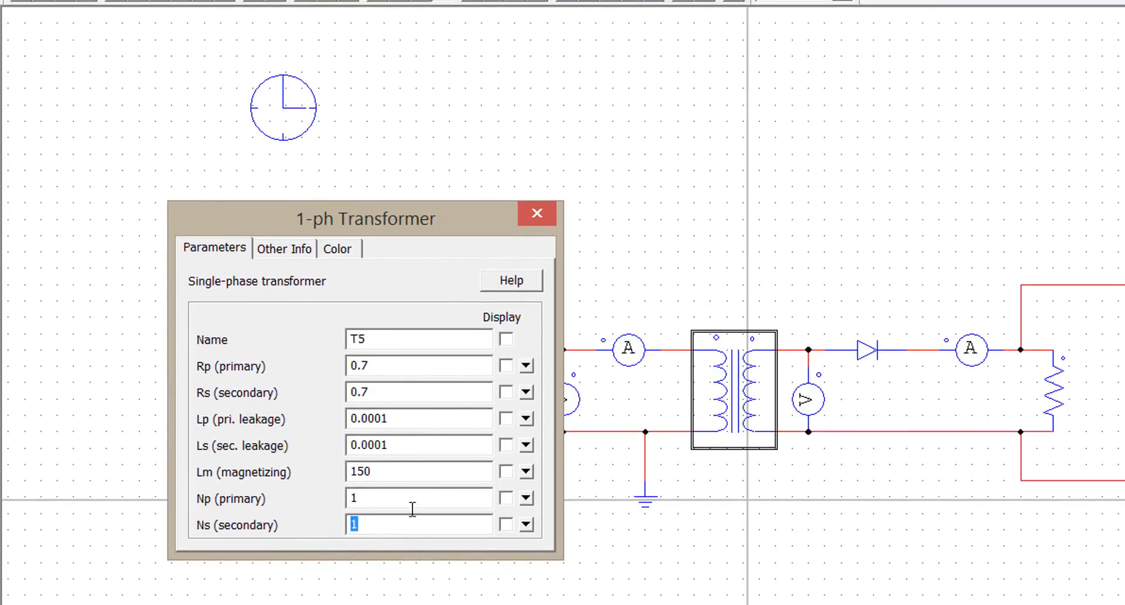
Step: Examine the transformer's primary and secondary winding resistances and leakage inductances, and close its parameters
double_click(395, 366)
double_click(377, 392)
drag(395, 369, 348, 368)
drag(400, 392, 310, 369)
drag(389, 392, 297, 385)
drag(376, 366, 328, 367)
drag(411, 418, 333, 410)
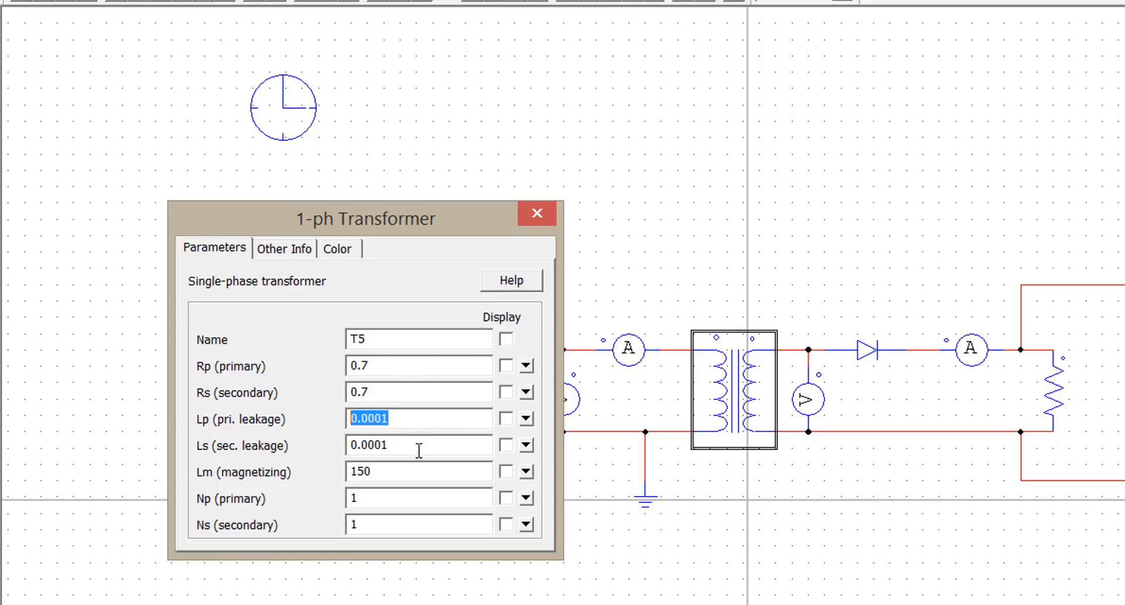
drag(419, 450, 343, 434)
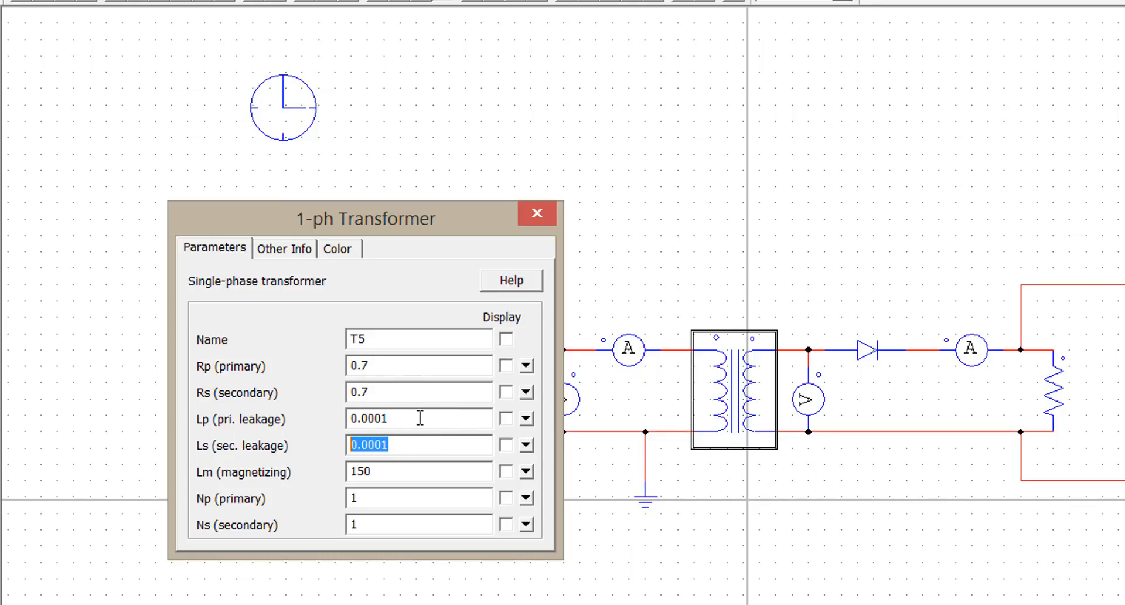
drag(421, 418, 384, 392)
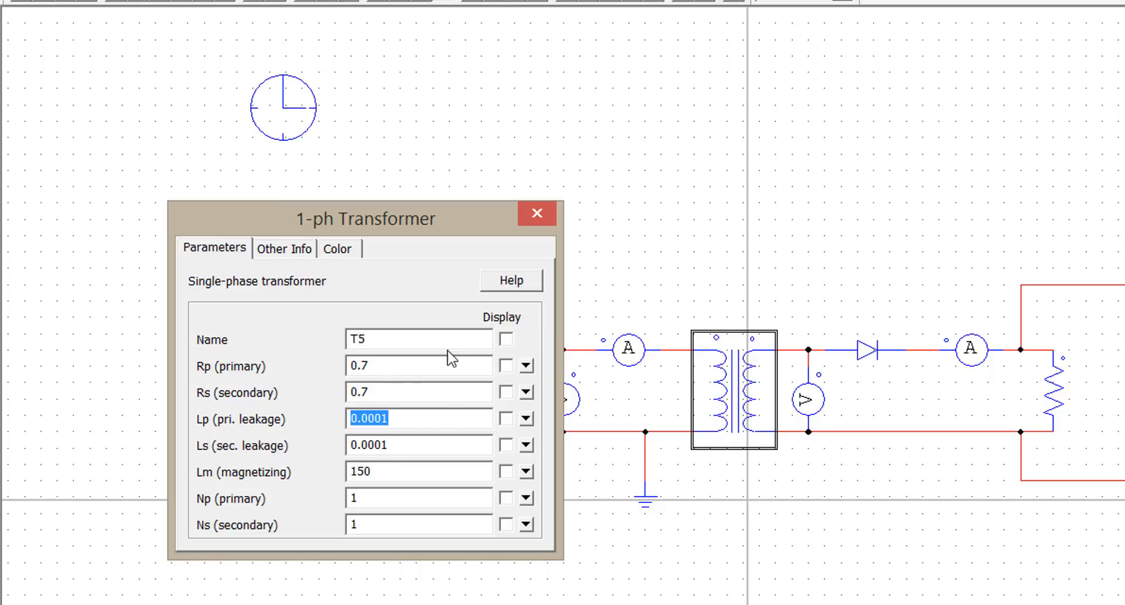
click(535, 209)
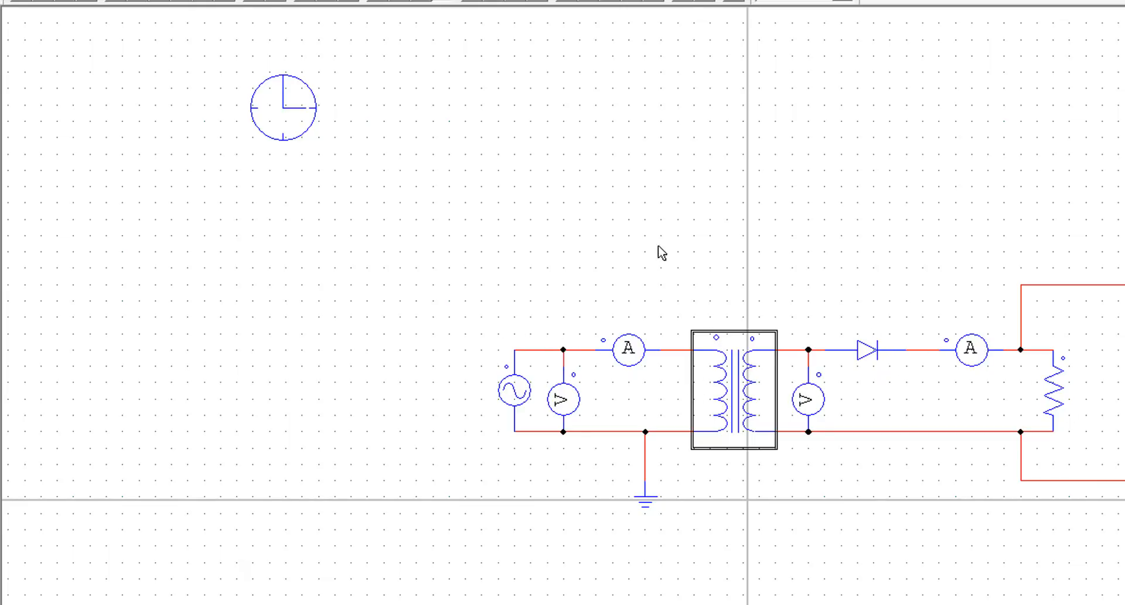
Step: Find the 1-ph Transformer among the available power transformer elements without placing one
click(191, 13)
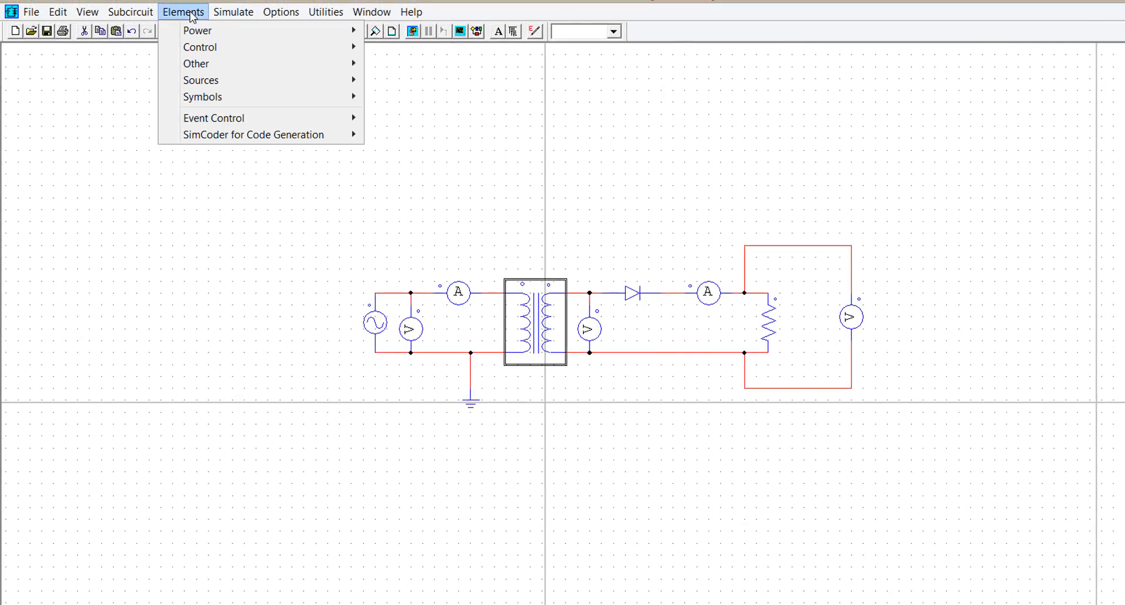
mouse_move(251, 35)
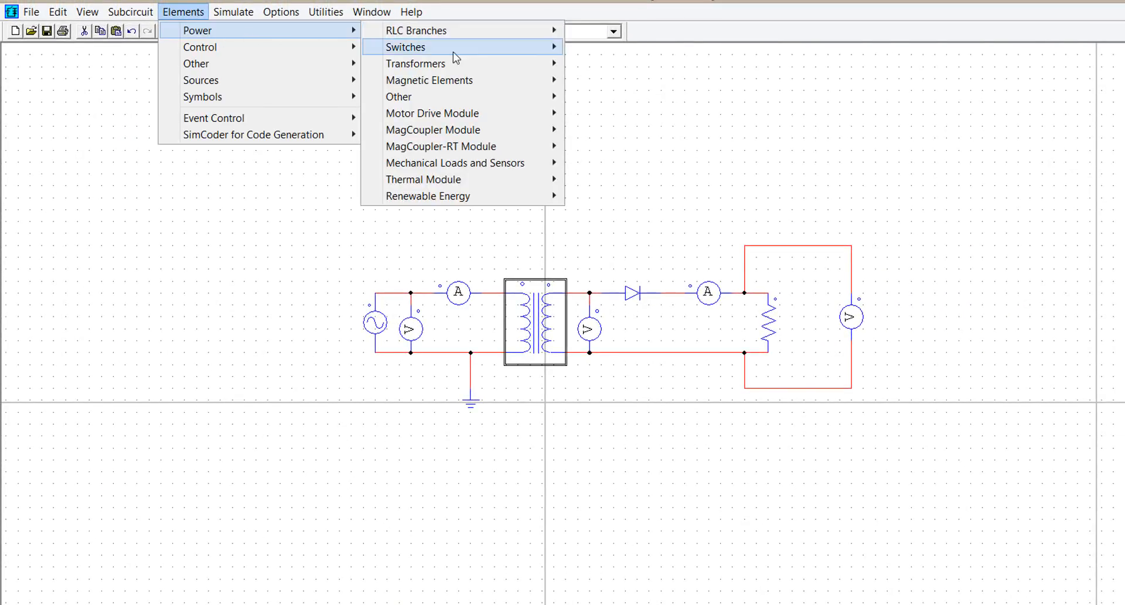
mouse_move(490, 69)
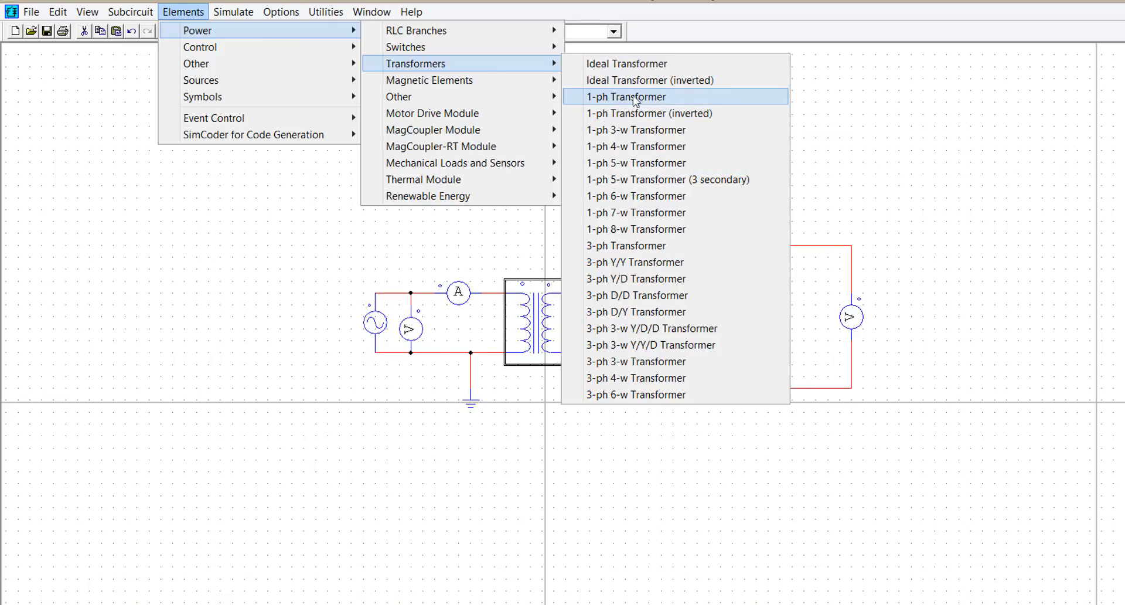
click(881, 110)
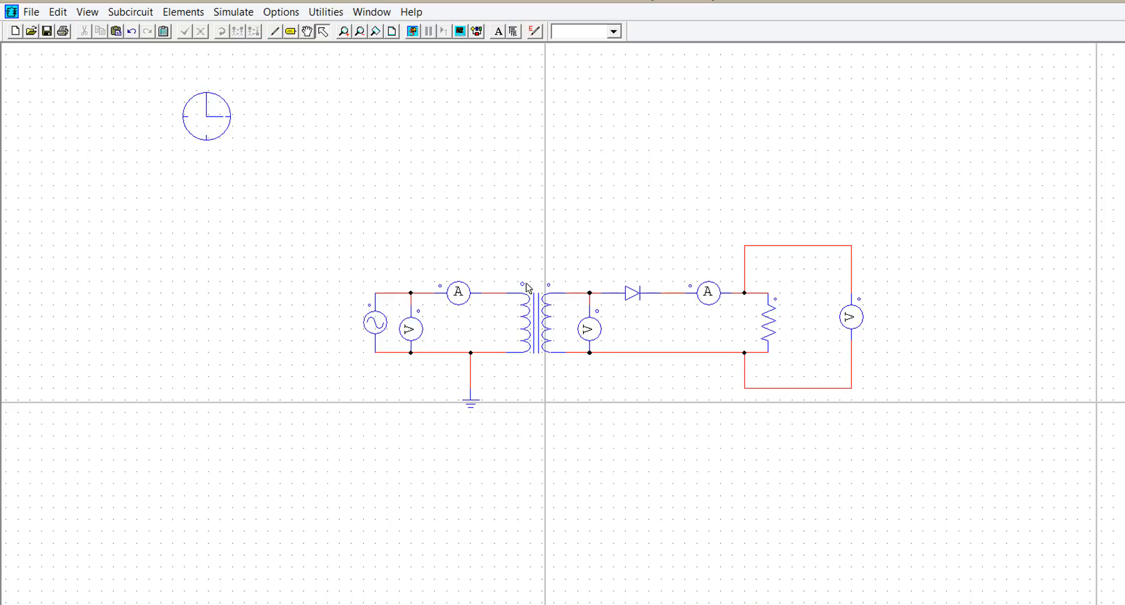
Step: Recheck the placed transformer's parameters and inspect the diode on the secondary side
double_click(538, 326)
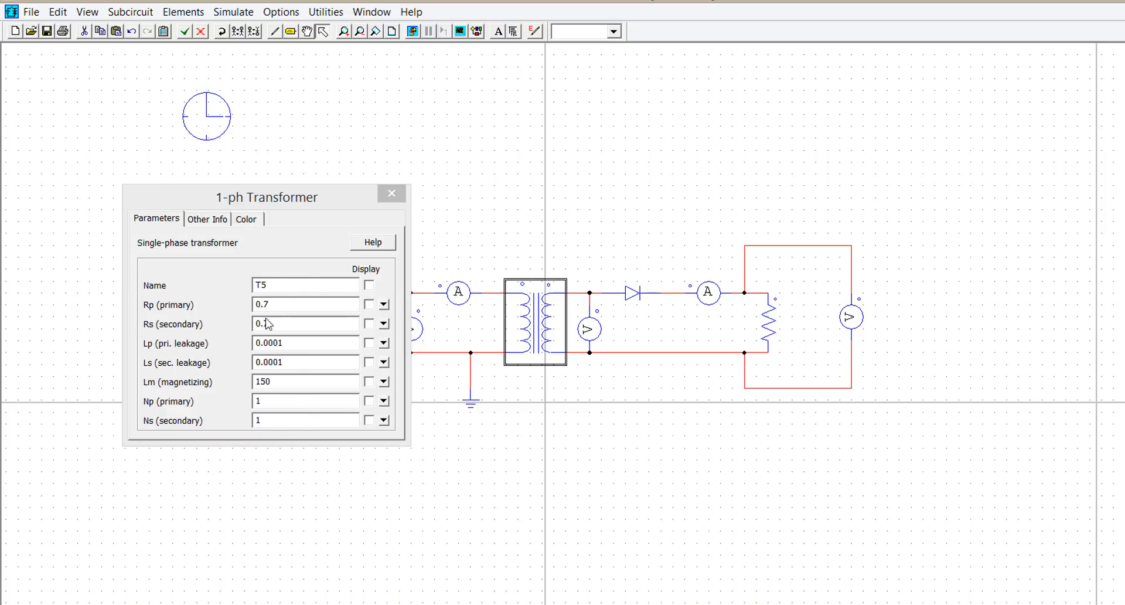
click(392, 199)
click(473, 192)
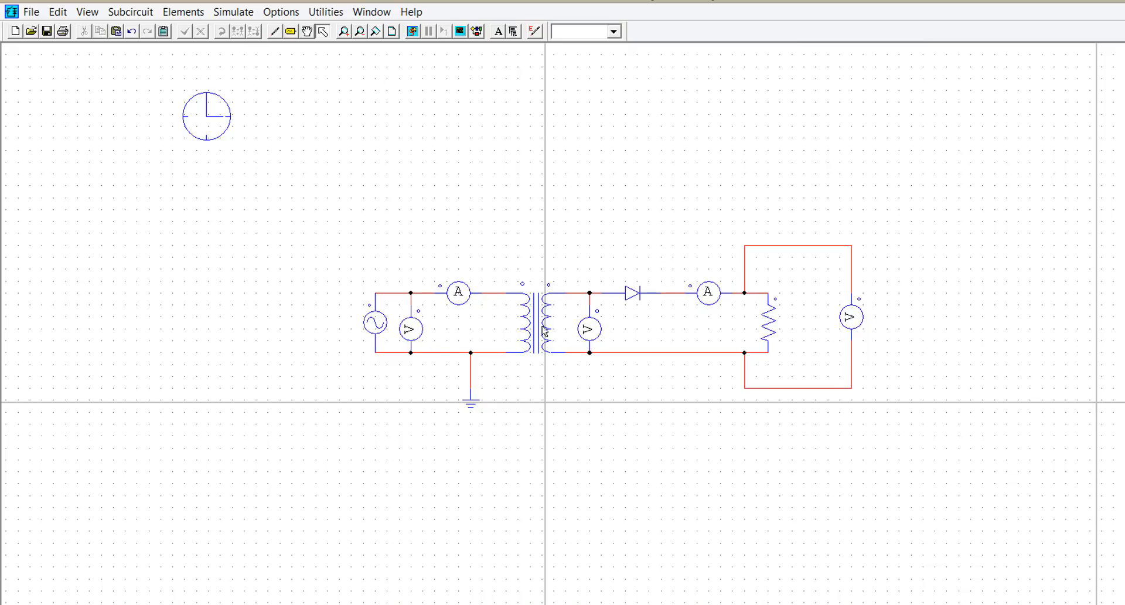
double_click(633, 292)
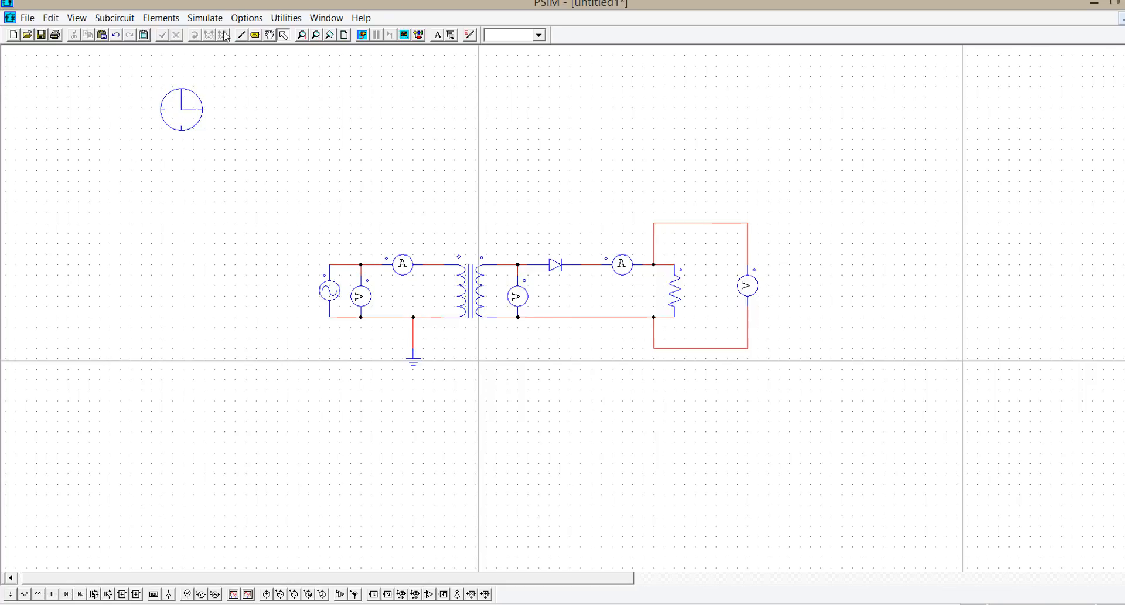
Step: Open the parameters of the schematic's Simulation Control element and examine the time step
click(220, 17)
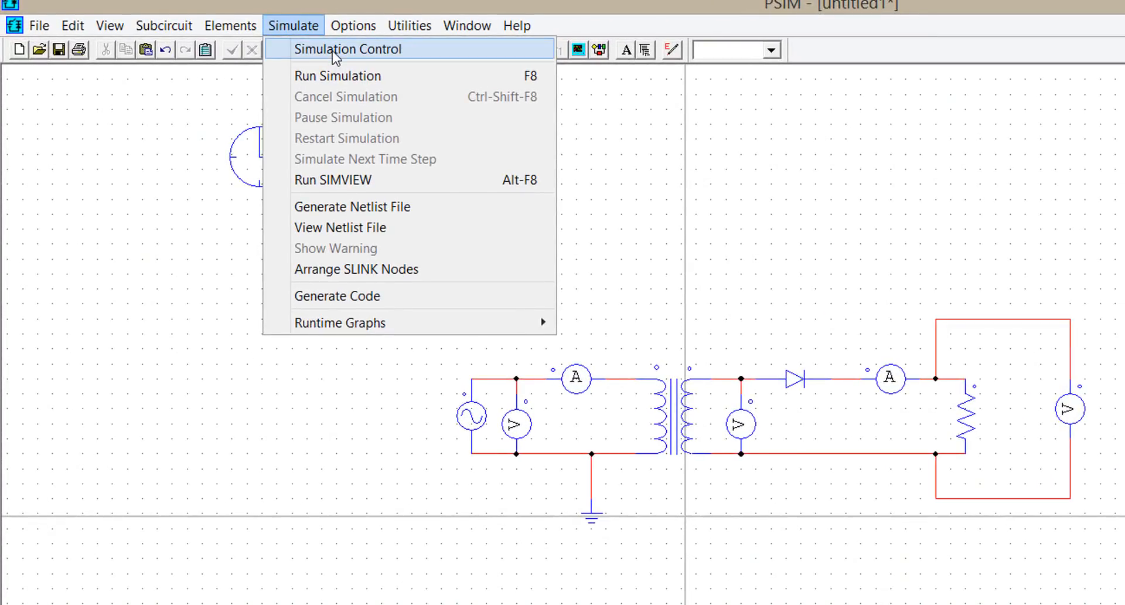
click(332, 51)
double_click(253, 151)
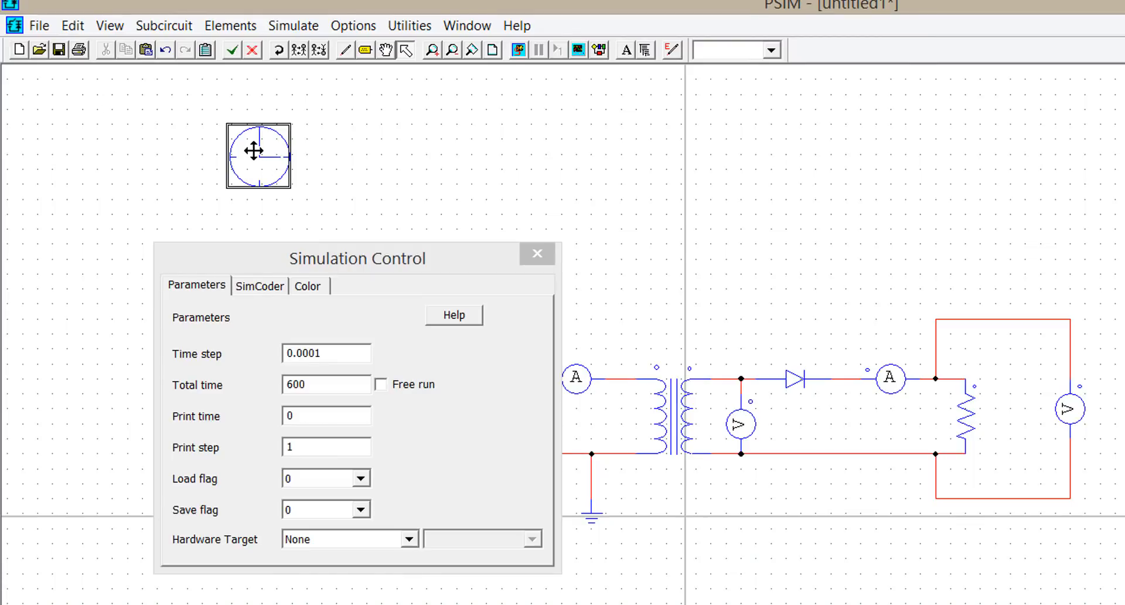
click(331, 352)
double_click(317, 352)
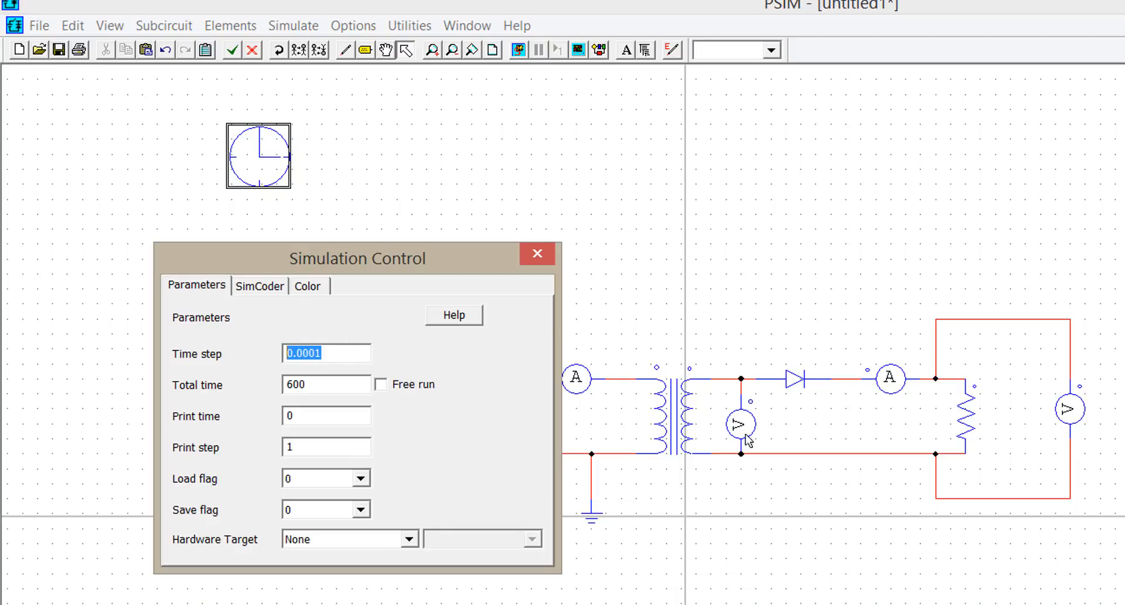
click(335, 350)
double_click(327, 351)
click(336, 350)
double_click(288, 355)
click(332, 354)
drag(332, 354, 288, 356)
click(337, 354)
Step: Check the total simulation time in the Simulation Control parameters
drag(326, 384, 275, 386)
click(323, 387)
drag(316, 381, 234, 381)
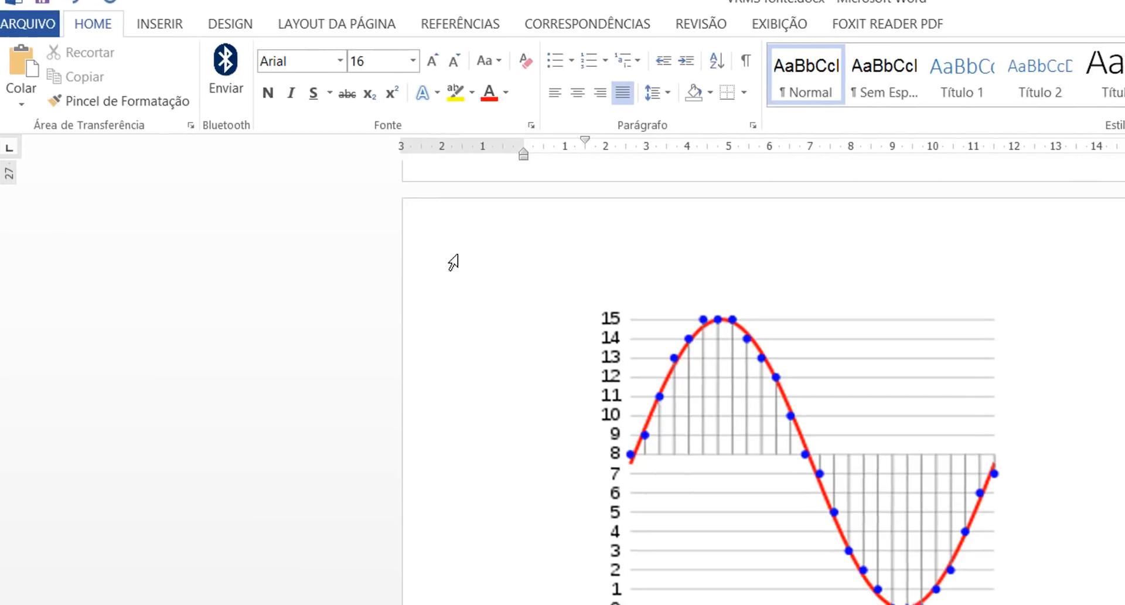
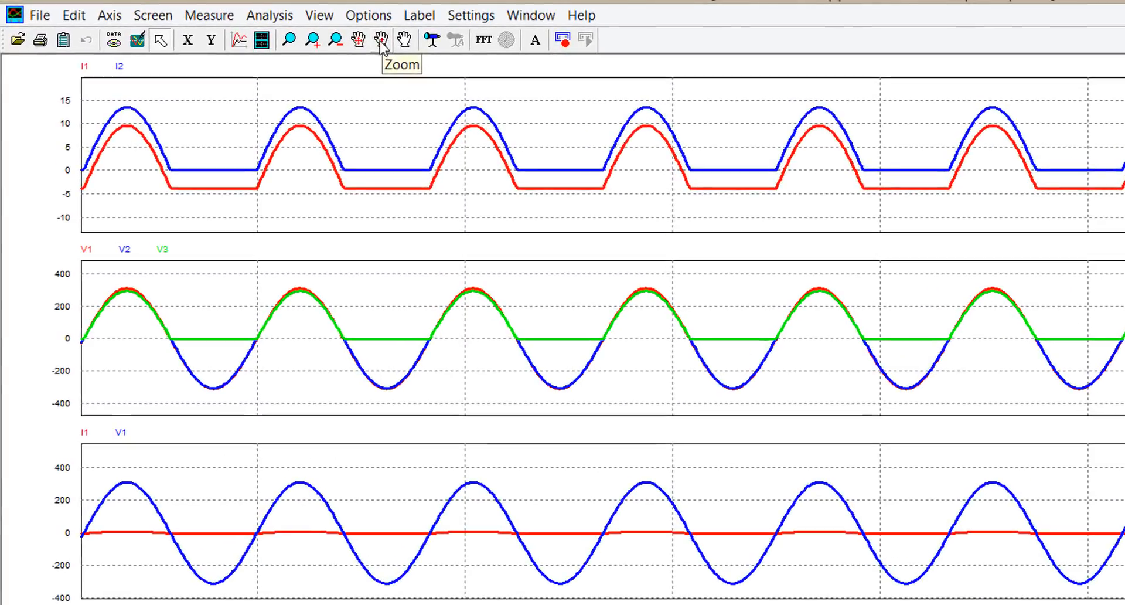
Step: Adjust the waveforms' time window with the Zoom tool so it starts and ends at whole cycles
click(381, 40)
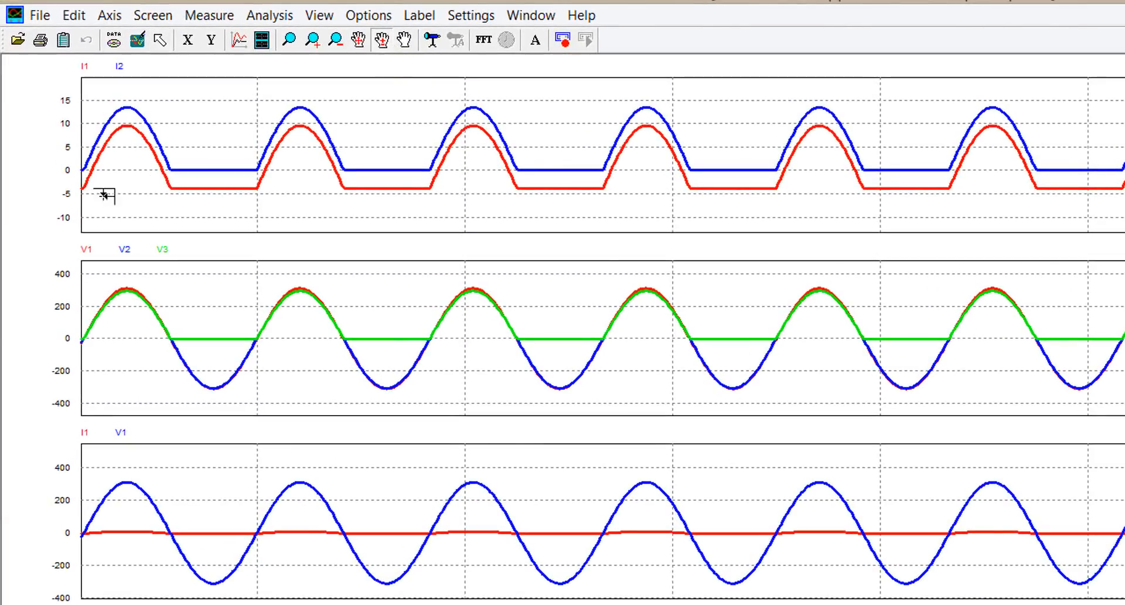
mouse_move(91, 170)
mouse_down()
mouse_move(105, 174)
mouse_move(86, 174)
mouse_up()
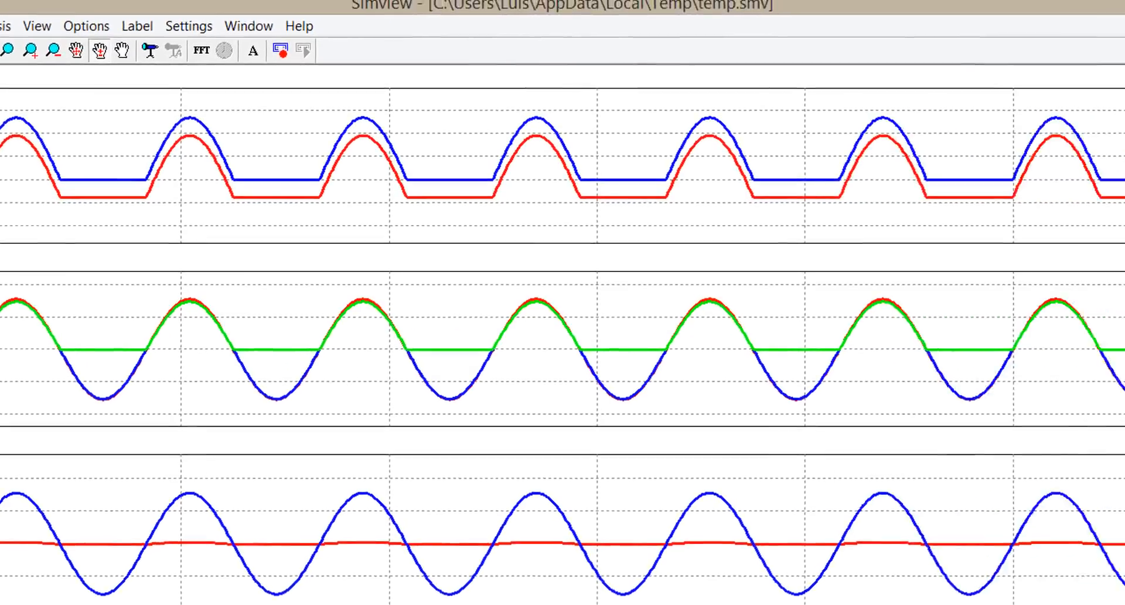
mouse_move(1063, 199)
mouse_down()
mouse_move(1031, 201)
mouse_move(1065, 200)
mouse_up()
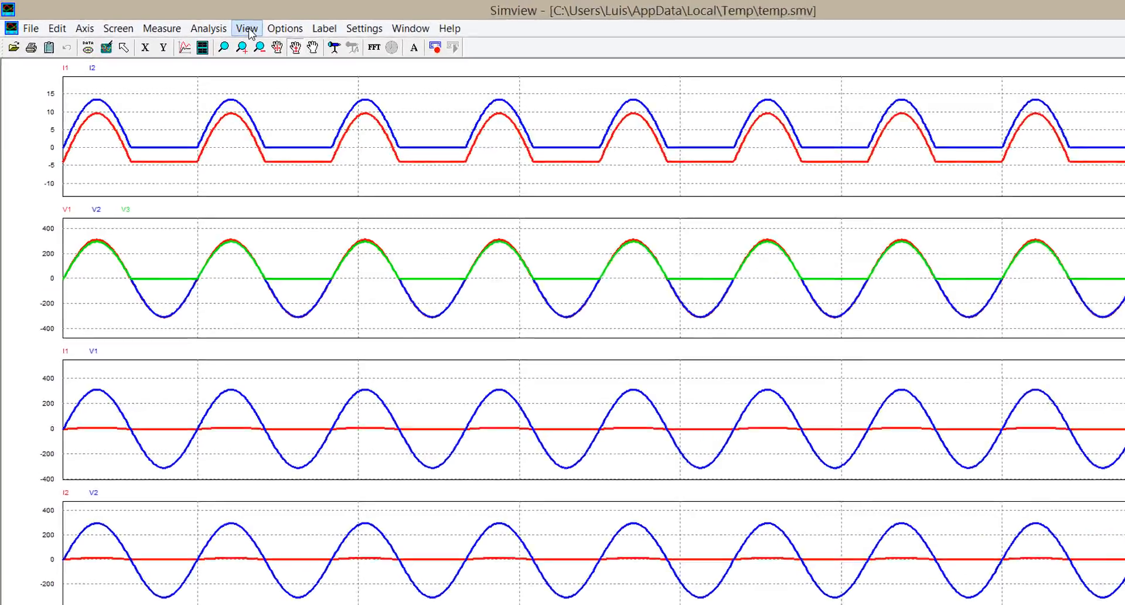
Step: Calculate the average values of the displayed current and voltage curves and examine them
click(212, 31)
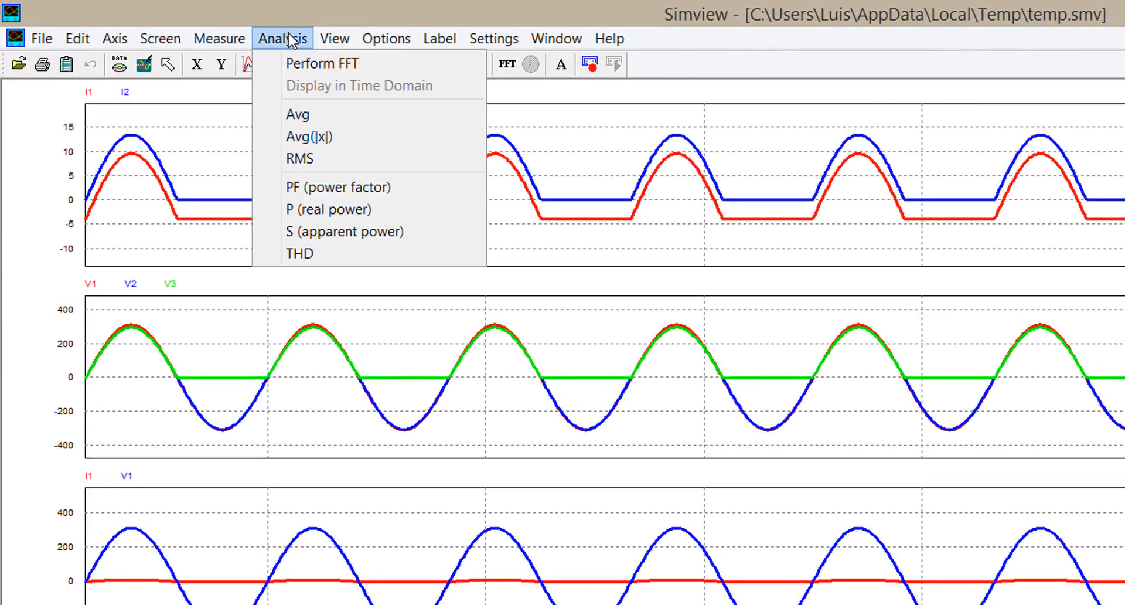
click(258, 37)
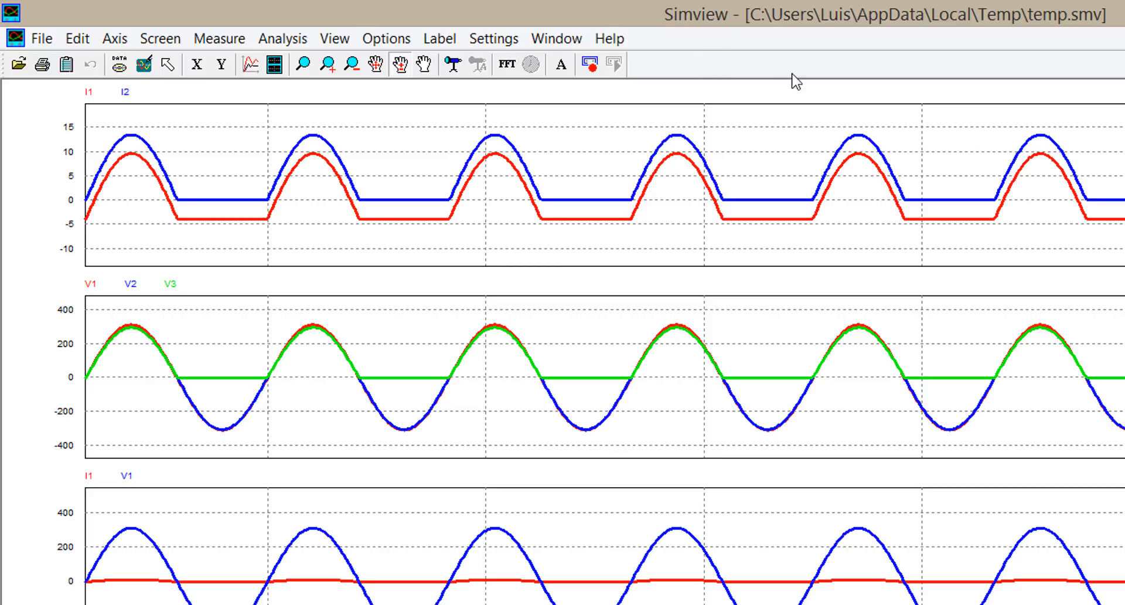
click(282, 39)
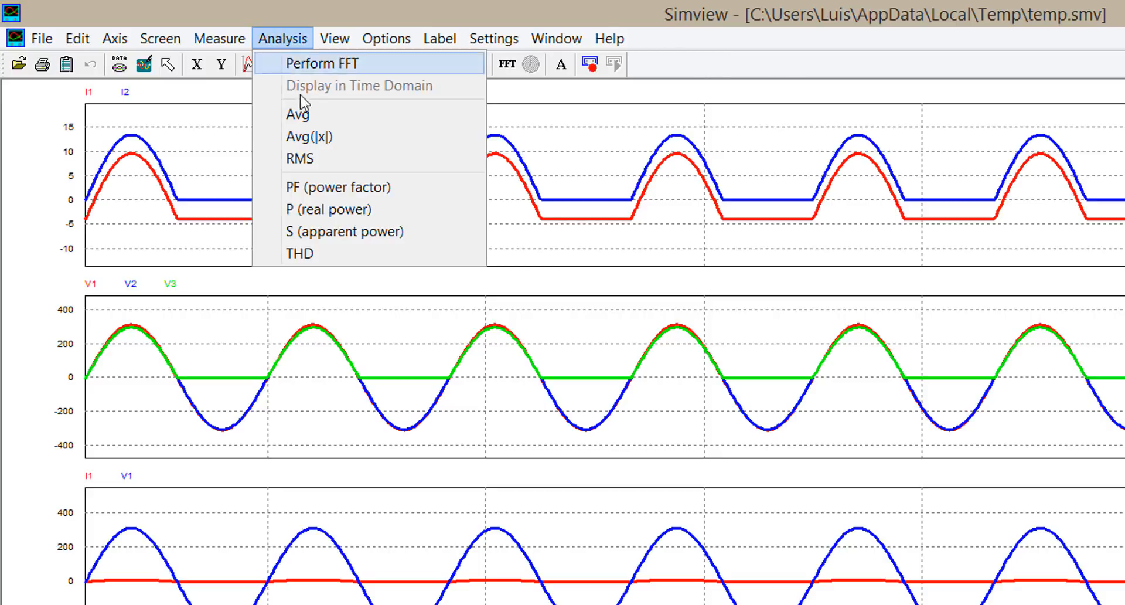
click(349, 114)
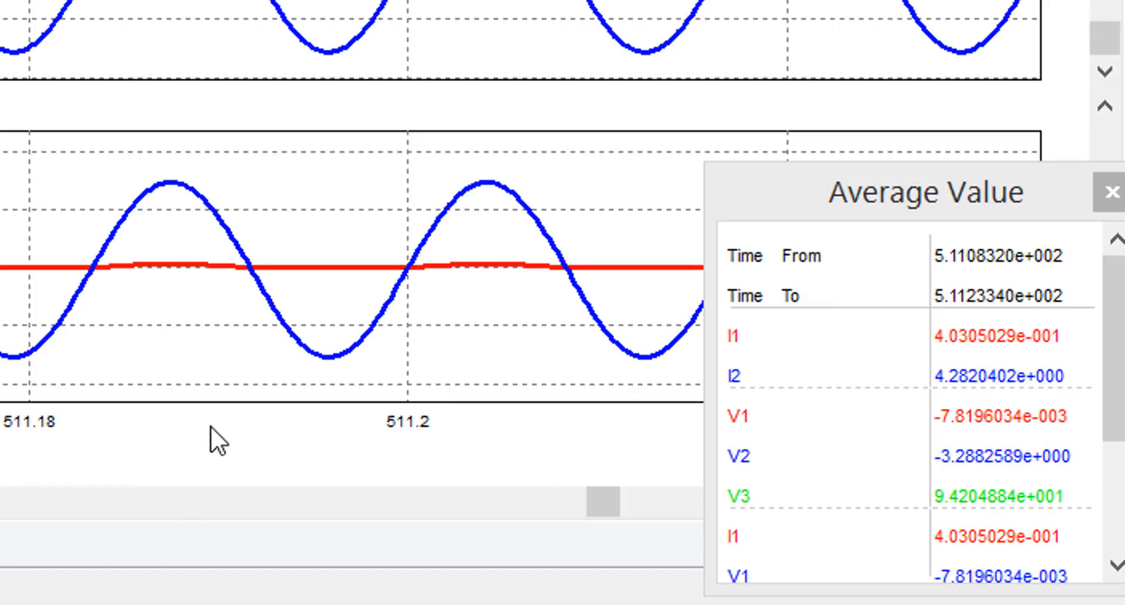
click(905, 240)
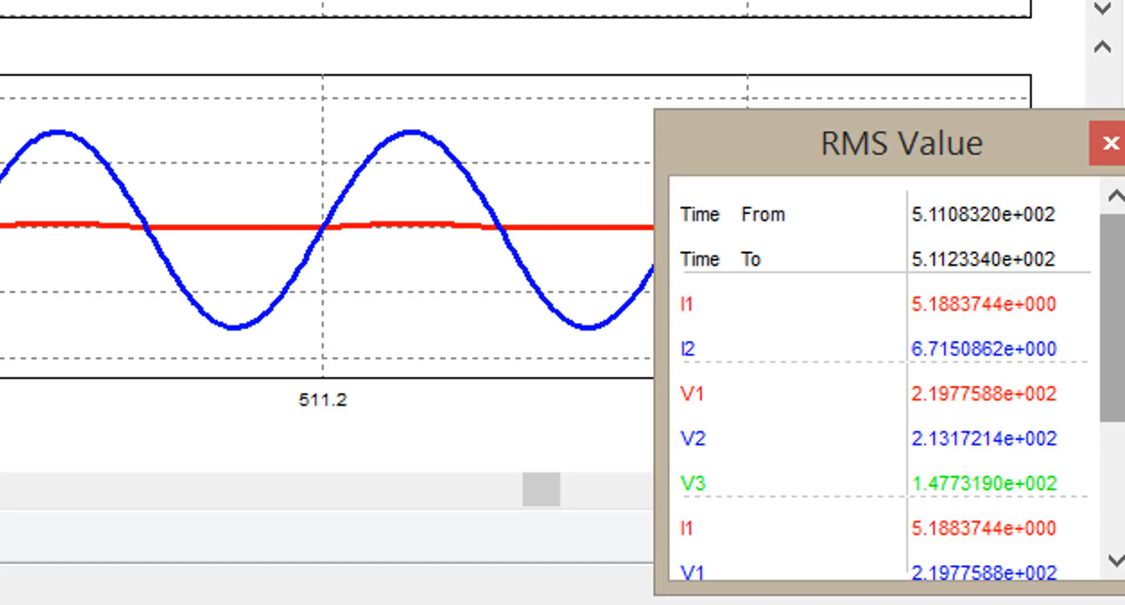
Step: Examine the RMS values of the displayed currents and voltages, and close the results
scroll(1121, 282, down, 1)
scroll(1121, 283, up, 1)
mouse_move(1103, 318)
mouse_down()
mouse_move(1103, 358)
mouse_move(1105, 280)
mouse_move(1108, 299)
mouse_up()
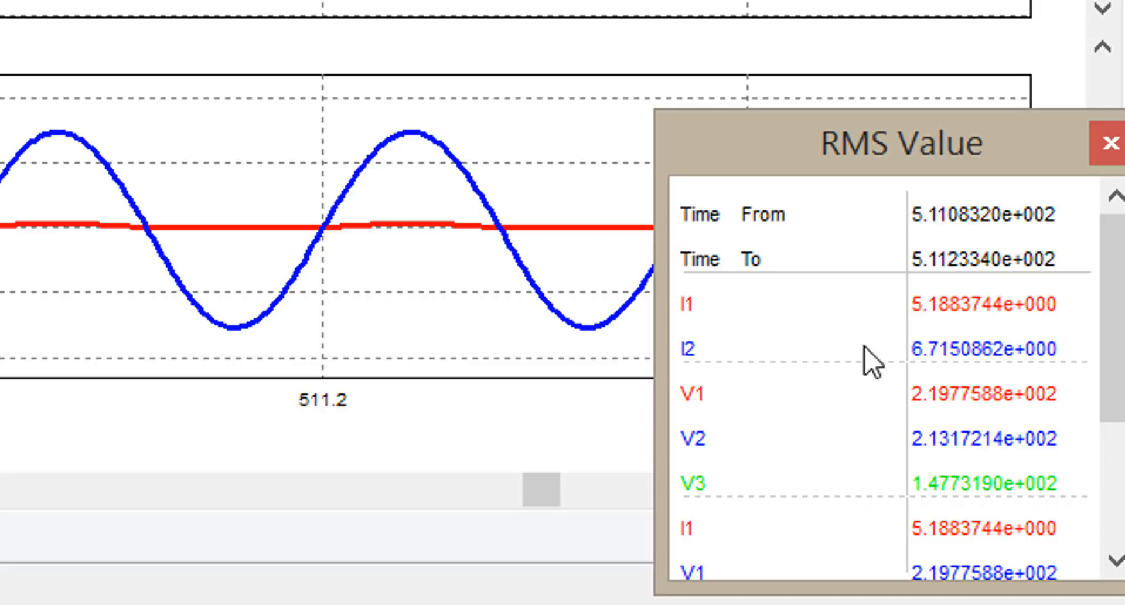
click(1110, 142)
click(566, 50)
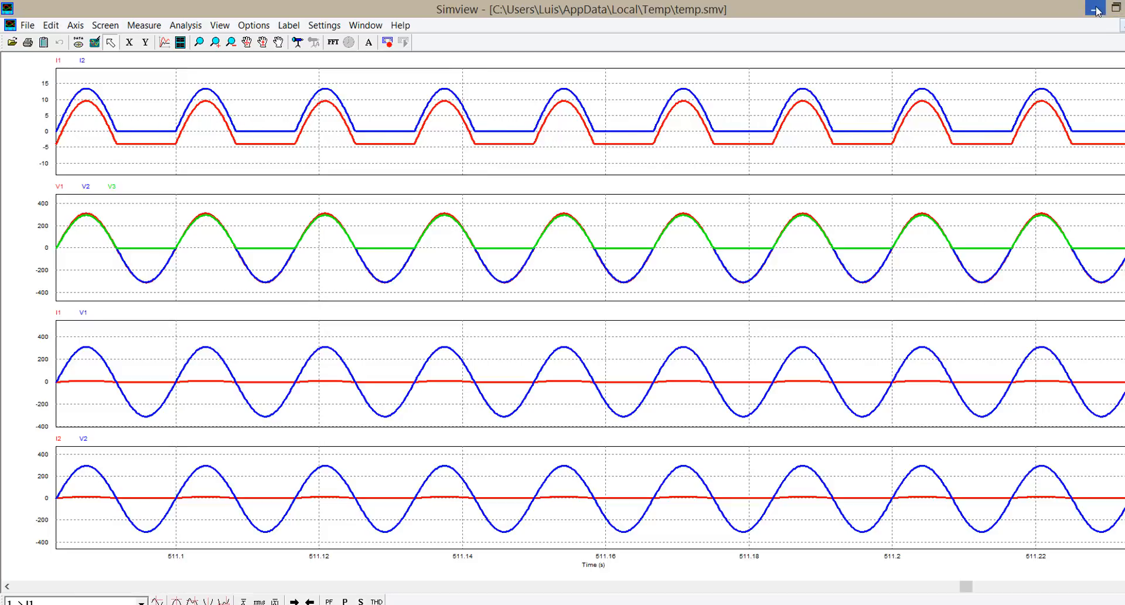
Step: Switch to the PSIM schematic, rerun the simulation and select the currents I1 and I2 among the available variables
click(1096, 10)
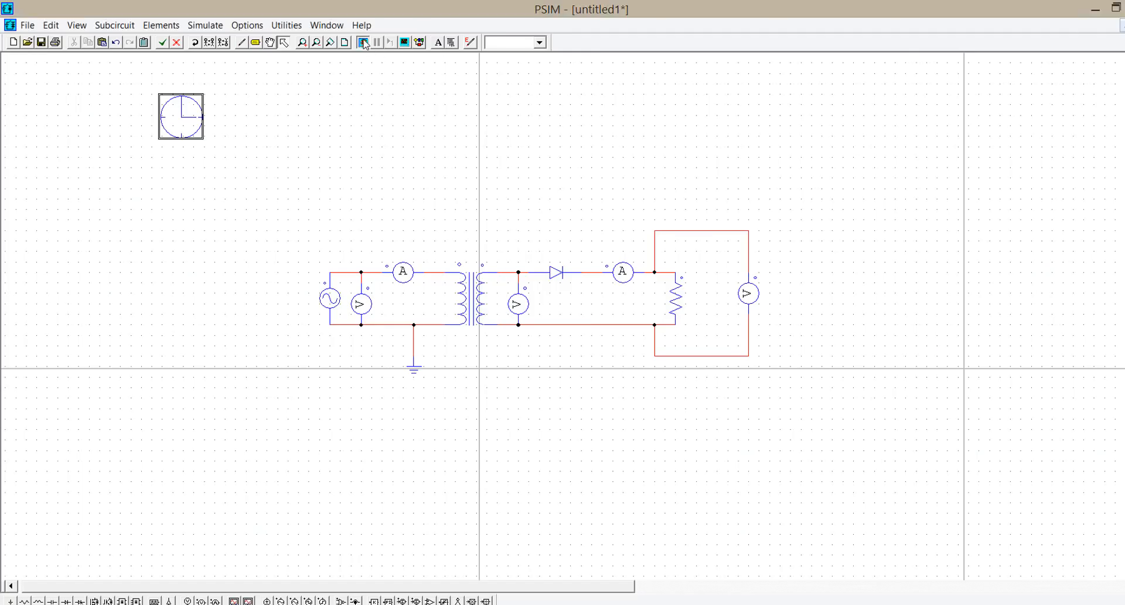
click(364, 43)
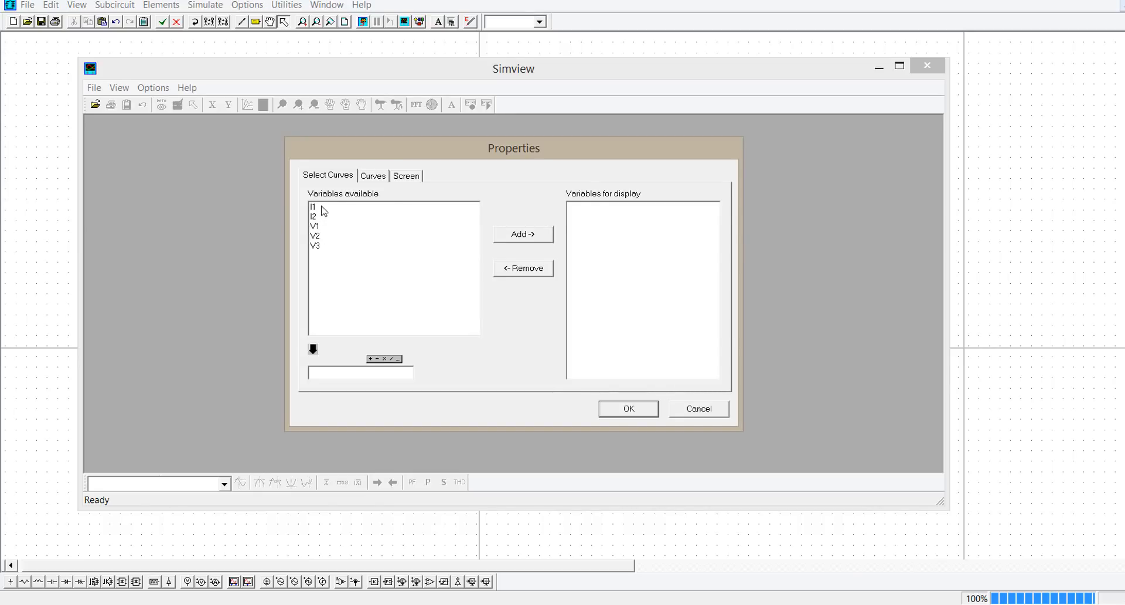
drag(324, 211, 320, 221)
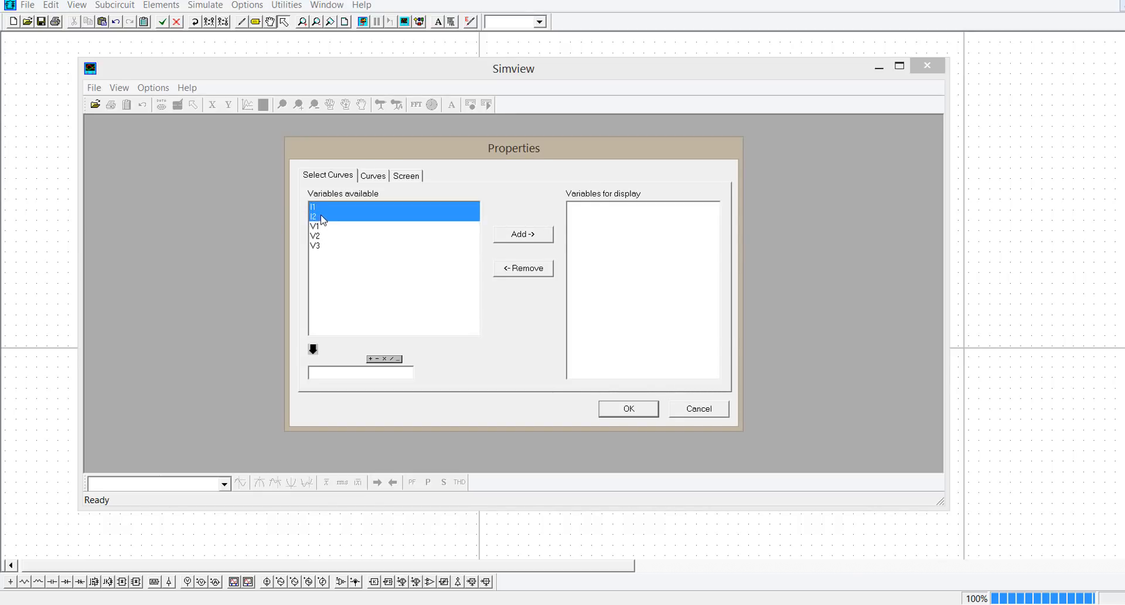